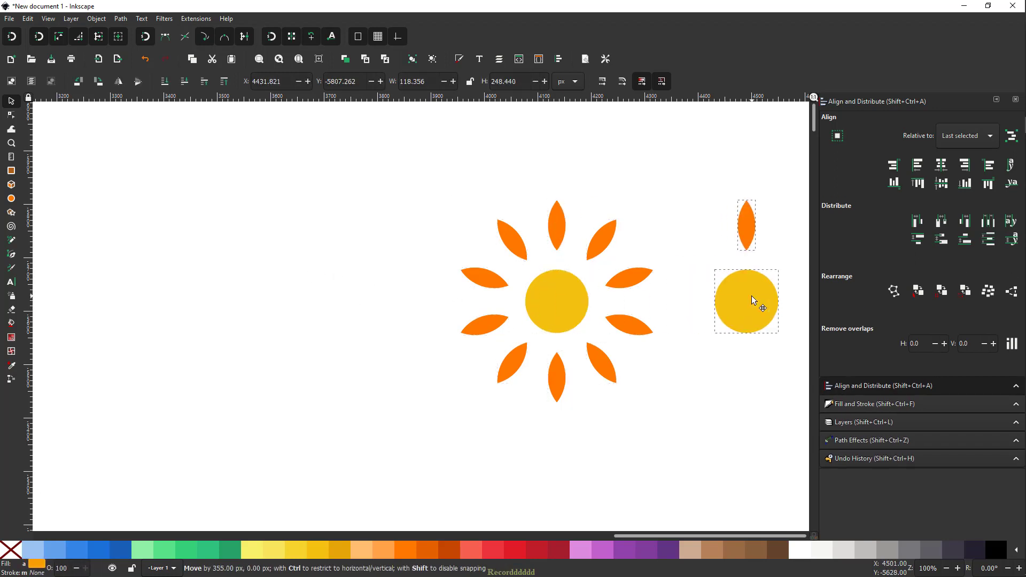
- Move the whole ten-petal flower far to the left, away from the separate petal and circle
{"action": "left_click_drag", "start_coordinate": [436, 156], "coordinate": [663, 448]}
{"action": "left_click_drag", "start_coordinate": [563, 310], "coordinate": [47, 309]}
{"action": "scroll", "coordinate": [267, 302], "scroll_direction": "right", "scroll_amount": 13}
{"action": "scroll", "coordinate": [245, 300], "scroll_direction": "right", "scroll_amount": 2}
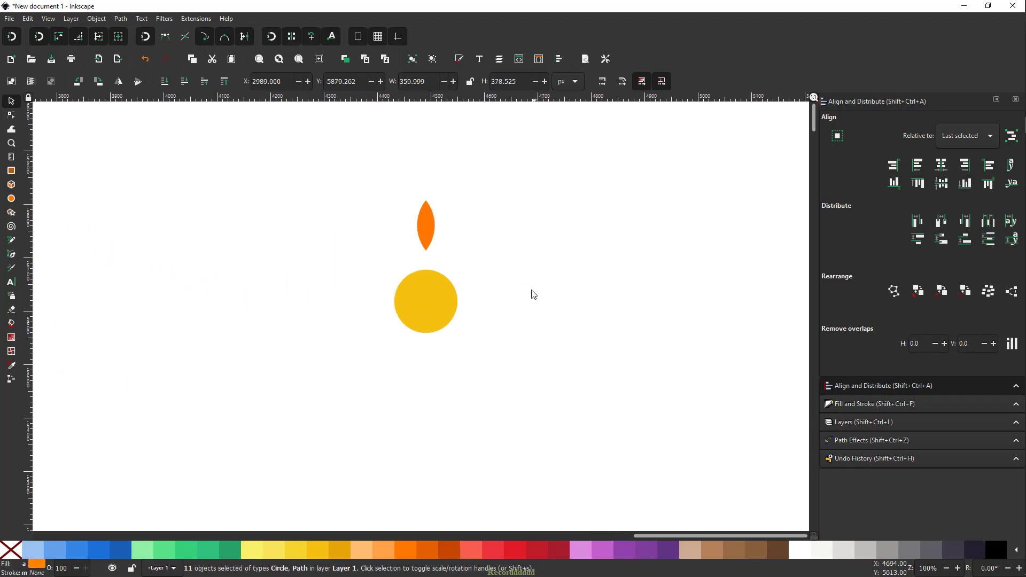
- Try rotating the separate orange petal about its own centre and undo the rotation
{"action": "left_click", "coordinate": [458, 262]}
{"action": "left_click", "coordinate": [432, 240]}
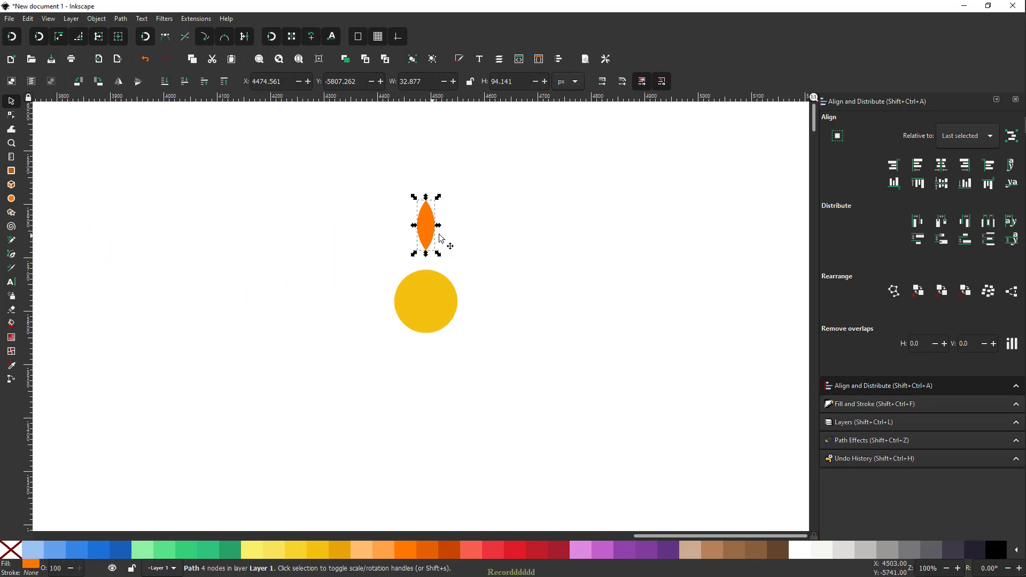
{"action": "left_click", "coordinate": [424, 229]}
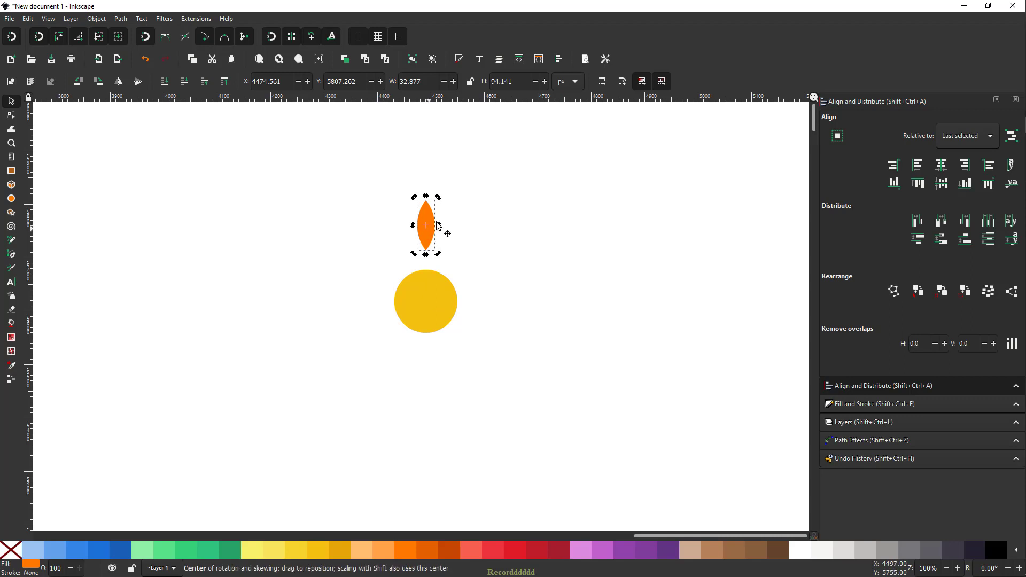
{"action": "left_click_drag", "start_coordinate": [439, 199], "coordinate": [434, 224]}
{"action": "key", "text": "ctrl+z"}
- Try rotating the petal about rotation centres placed to its left and lower left, and undo those rotations
{"action": "left_click_drag", "start_coordinate": [427, 229], "coordinate": [353, 243]}
{"action": "left_click_drag", "start_coordinate": [436, 200], "coordinate": [409, 229]}
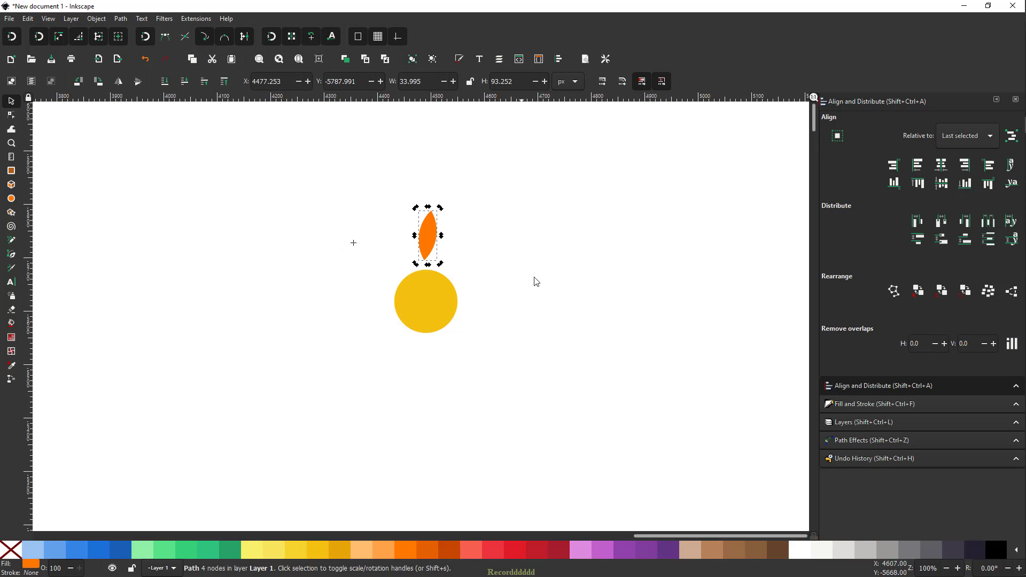
{"action": "left_click_drag", "start_coordinate": [353, 244], "coordinate": [340, 289]}
{"action": "left_click_drag", "start_coordinate": [366, 363], "coordinate": [372, 377]}
{"action": "left_click_drag", "start_coordinate": [440, 208], "coordinate": [400, 292]}
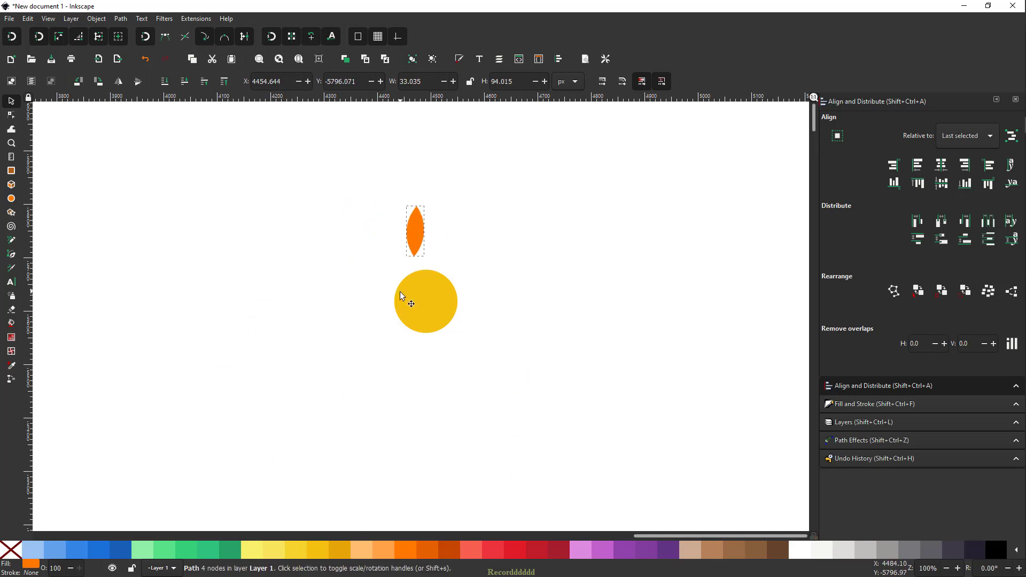
{"action": "key", "text": "ctrl+z"}
{"action": "key", "text": "ctrl+z"}
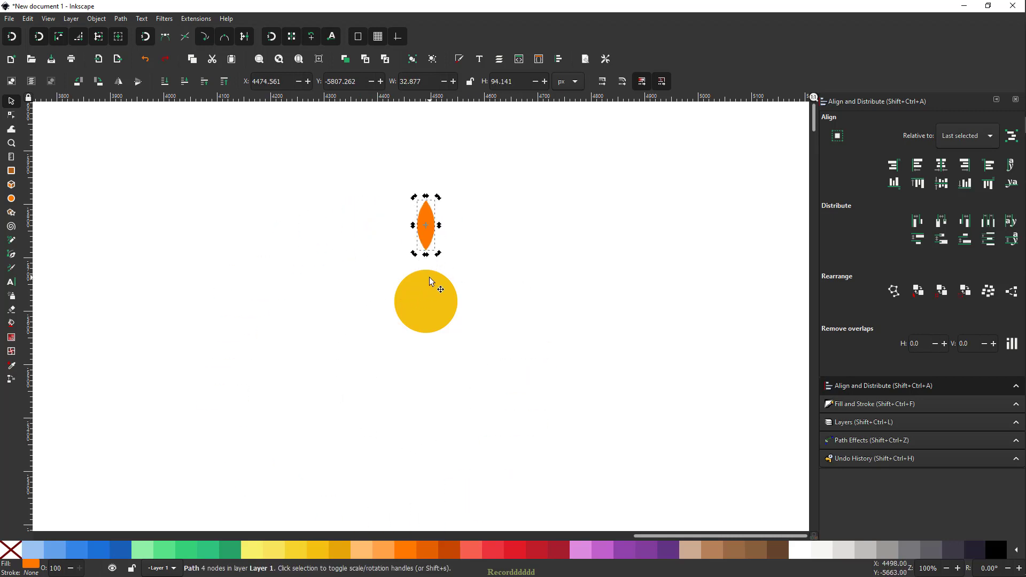
- Move the petal's rotation centre to the centre of the yellow circle, test a rotation about it and undo the rotation
{"action": "left_click_drag", "start_coordinate": [426, 225], "coordinate": [428, 305]}
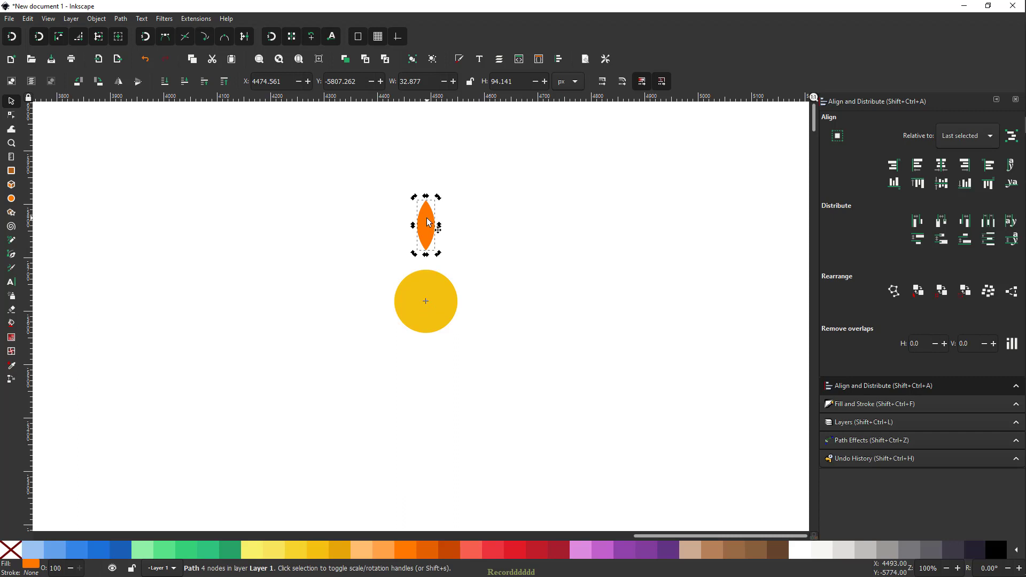
{"action": "left_click_drag", "start_coordinate": [437, 198], "coordinate": [430, 304]}
{"action": "key", "text": "ctrl+z"}
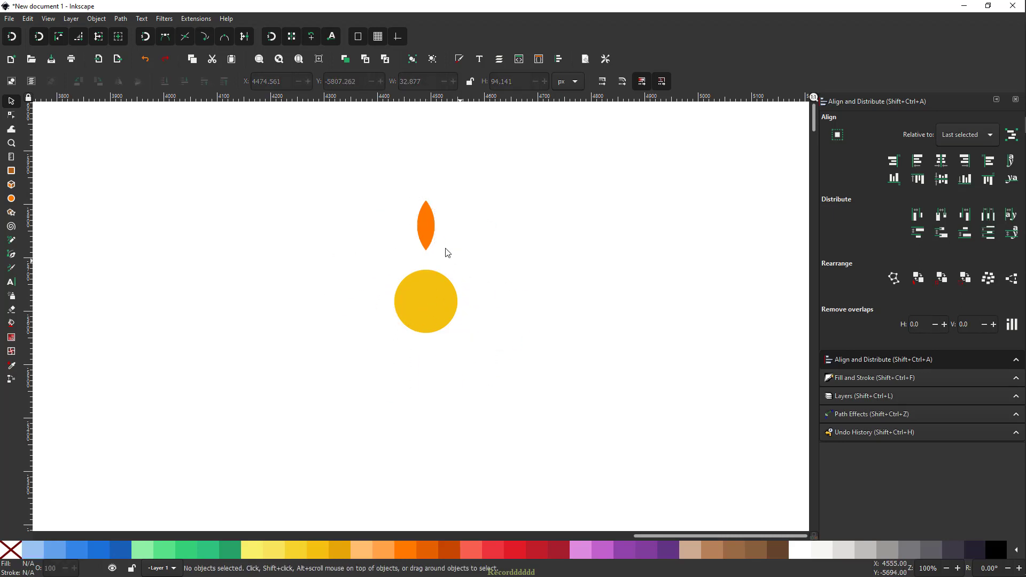
- Make a copy of the petal and rotate it 15 degrees clockwise about the circle's centre
{"action": "left_click", "coordinate": [431, 233]}
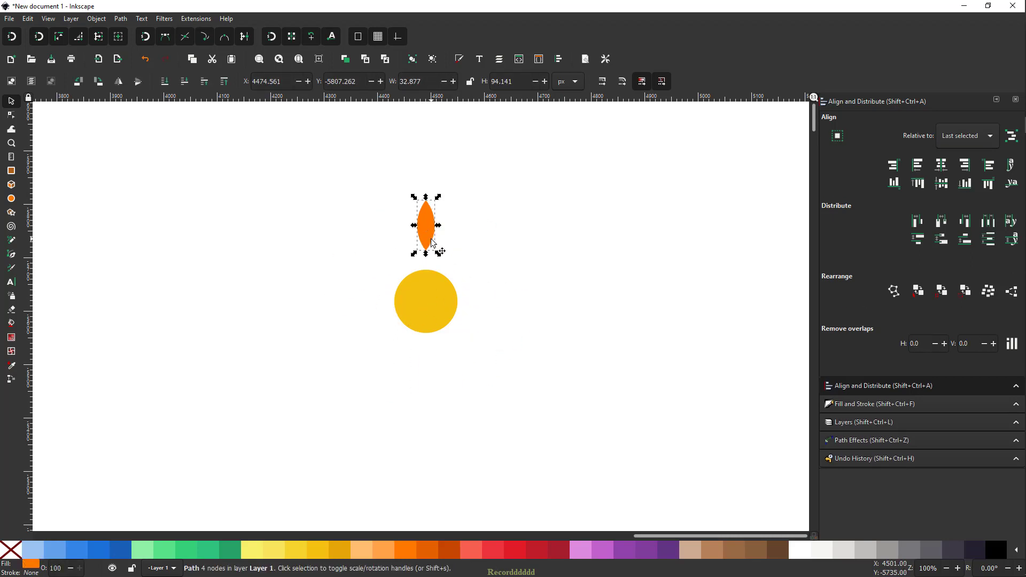
{"action": "left_click", "coordinate": [428, 228]}
{"action": "key", "text": "space"}
{"action": "left_click_drag", "start_coordinate": [438, 199], "coordinate": [466, 225]}
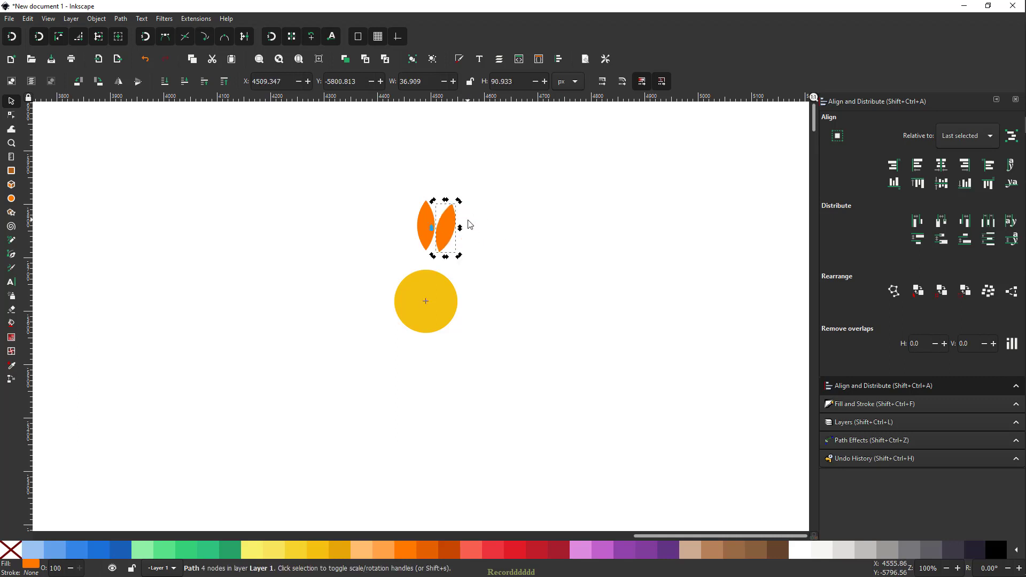
- Measure the angle between the two petal tips from the circle's centre
{"action": "left_click", "coordinate": [11, 158]}
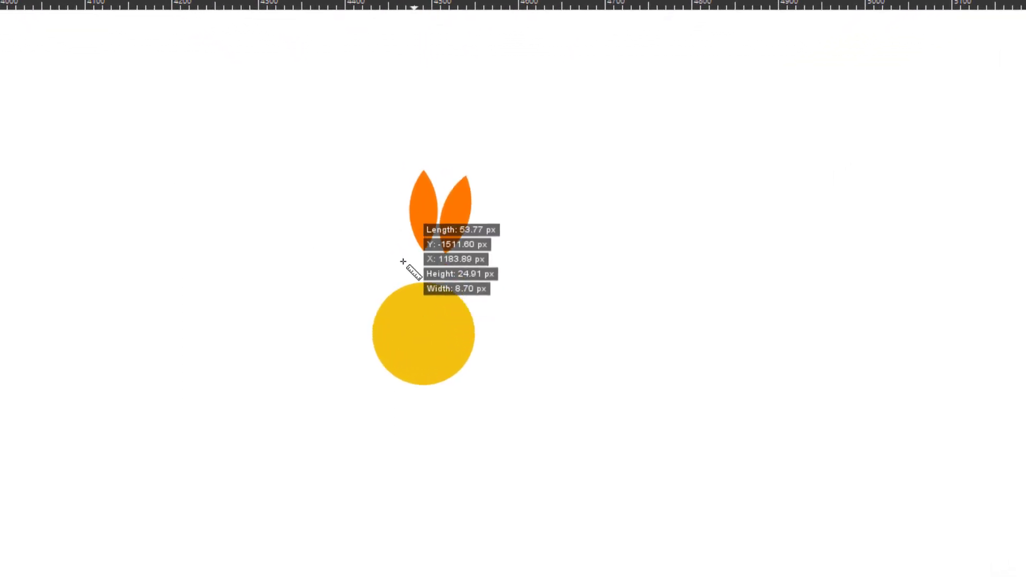
{"action": "left_click_drag", "start_coordinate": [425, 337], "coordinate": [425, 171]}
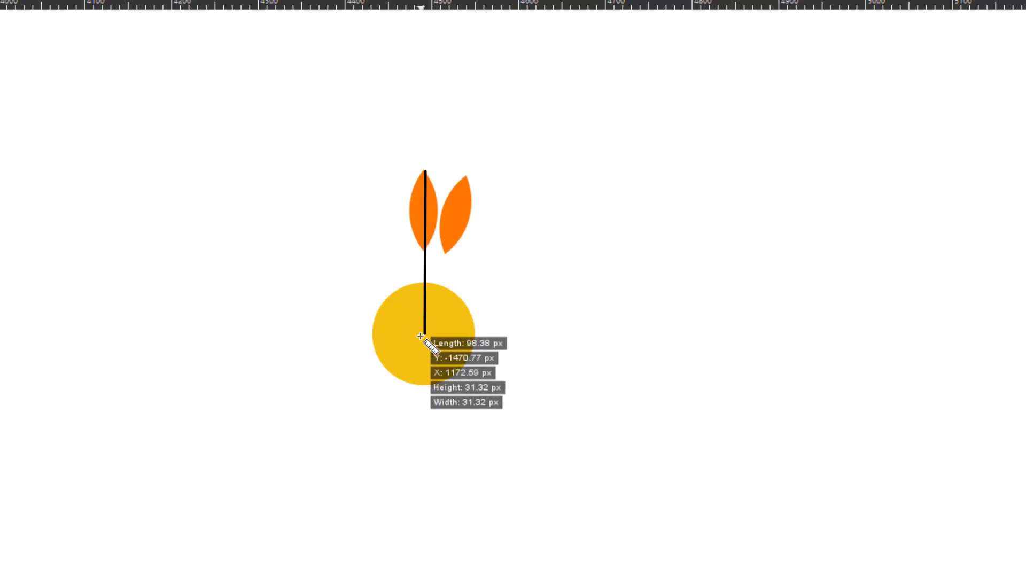
{"action": "left_click_drag", "start_coordinate": [424, 332], "coordinate": [467, 185]}
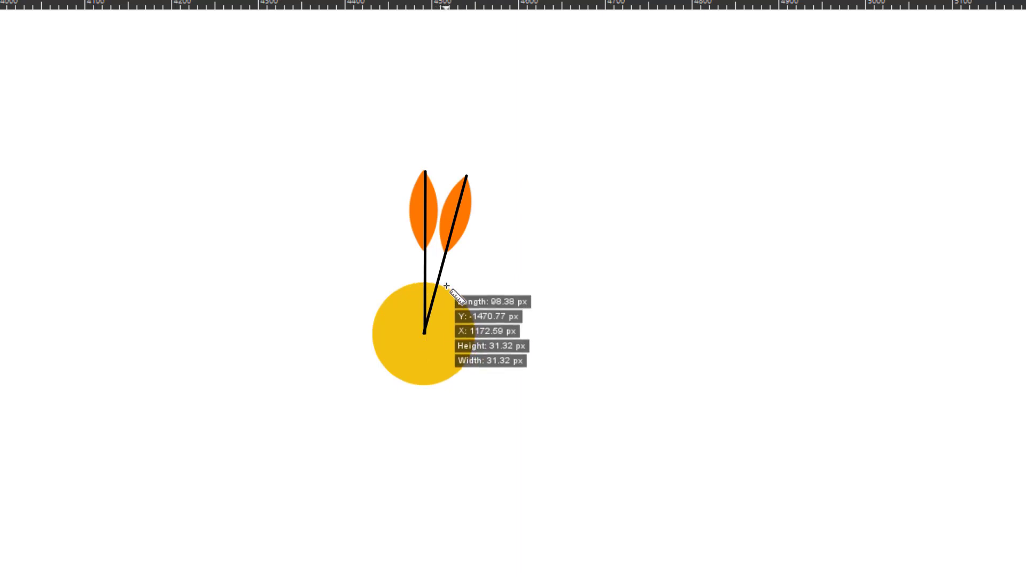
{"action": "left_click", "coordinate": [429, 194]}
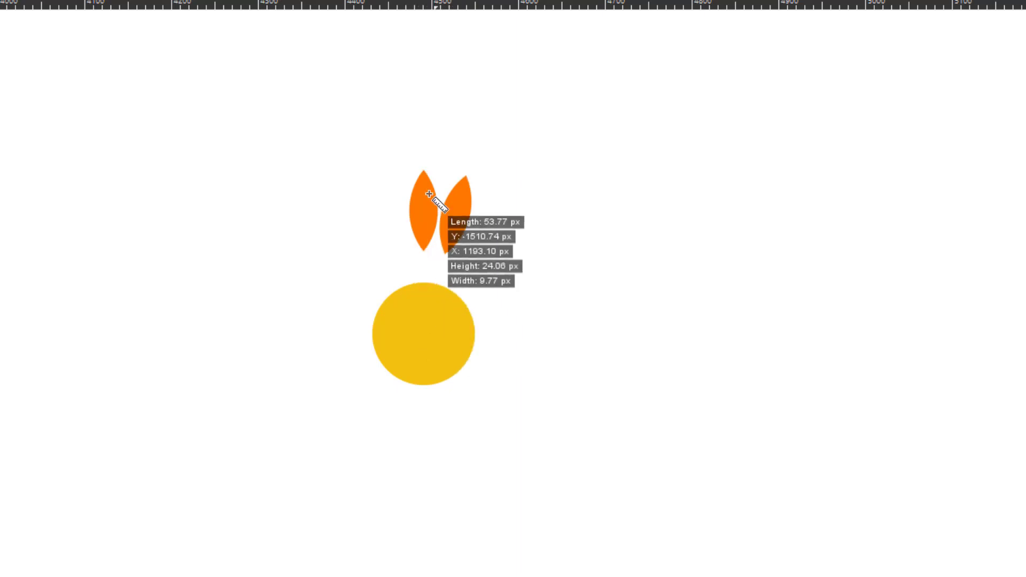
{"action": "left_click_drag", "start_coordinate": [429, 194], "coordinate": [423, 334]}
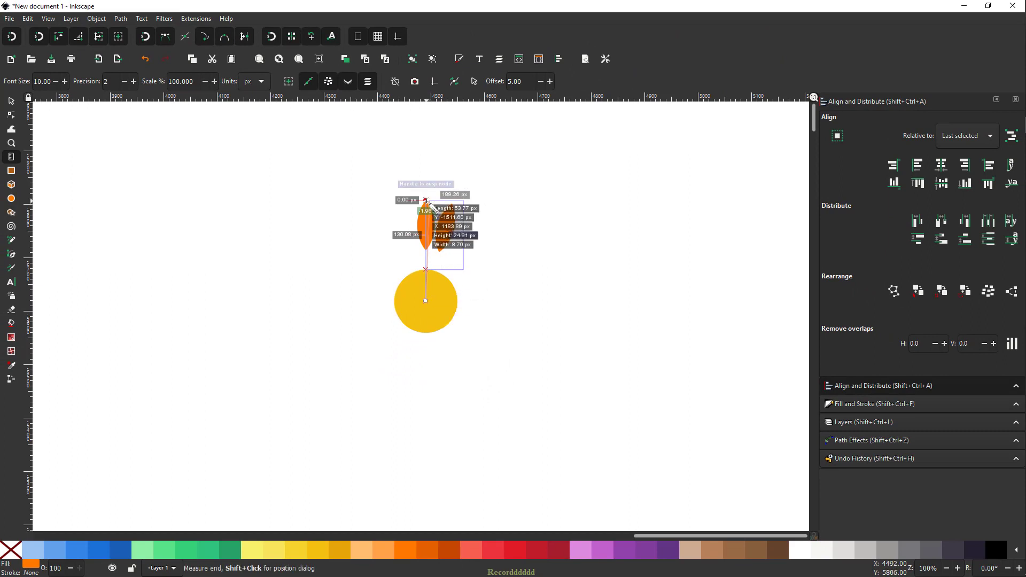
{"action": "left_click_drag", "start_coordinate": [431, 206], "coordinate": [350, 184]}
{"action": "scroll", "coordinate": [456, 208], "scroll_direction": "up", "scroll_amount": 4, "text": "ctrl"}
{"action": "scroll", "coordinate": [450, 216], "scroll_direction": "down", "scroll_amount": 2}
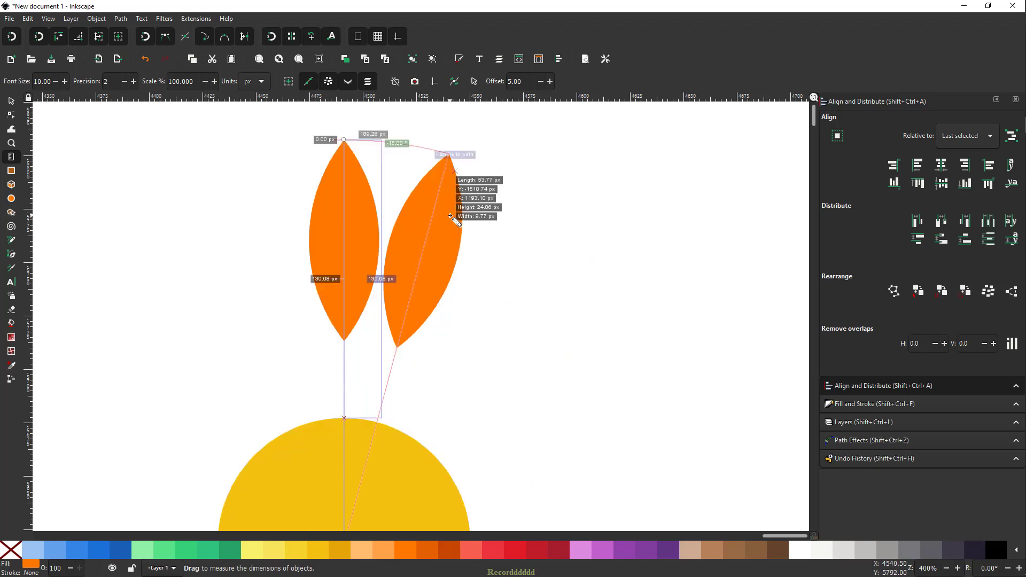
{"action": "scroll", "coordinate": [450, 217], "scroll_direction": "down", "scroll_amount": 2, "text": "ctrl"}
{"action": "scroll", "coordinate": [449, 196], "scroll_direction": "up", "scroll_amount": 1, "text": "ctrl"}
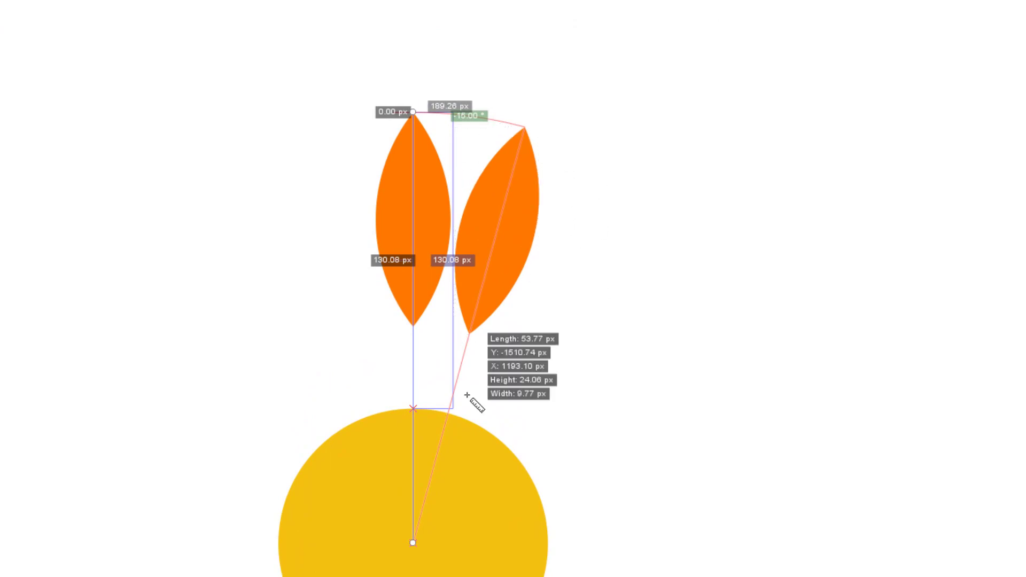
- Continue placing rotated petal copies every 15 degrees around the circle's centre to complete the ring
{"action": "key", "text": "s"}
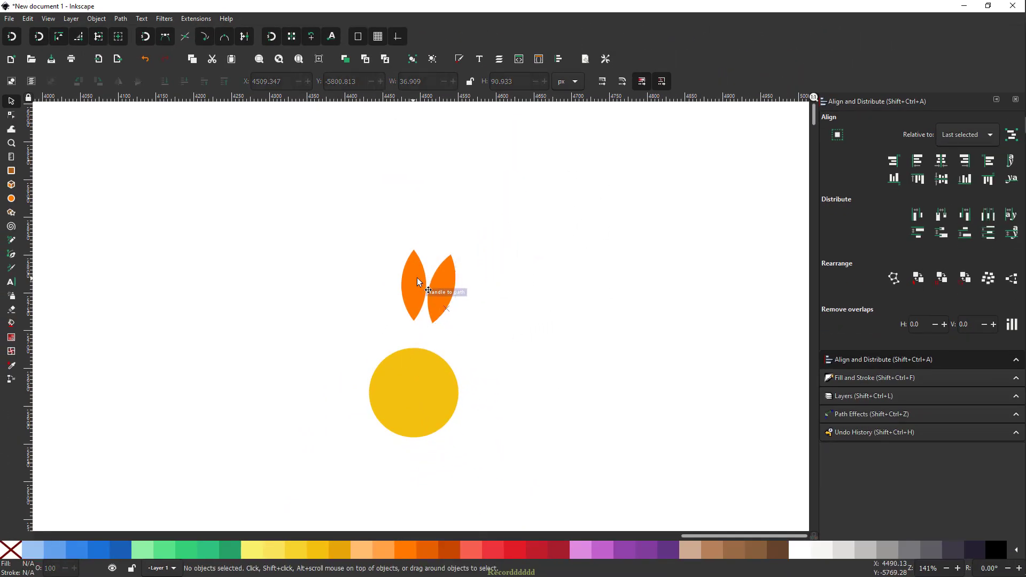
{"action": "left_click", "coordinate": [445, 283]}
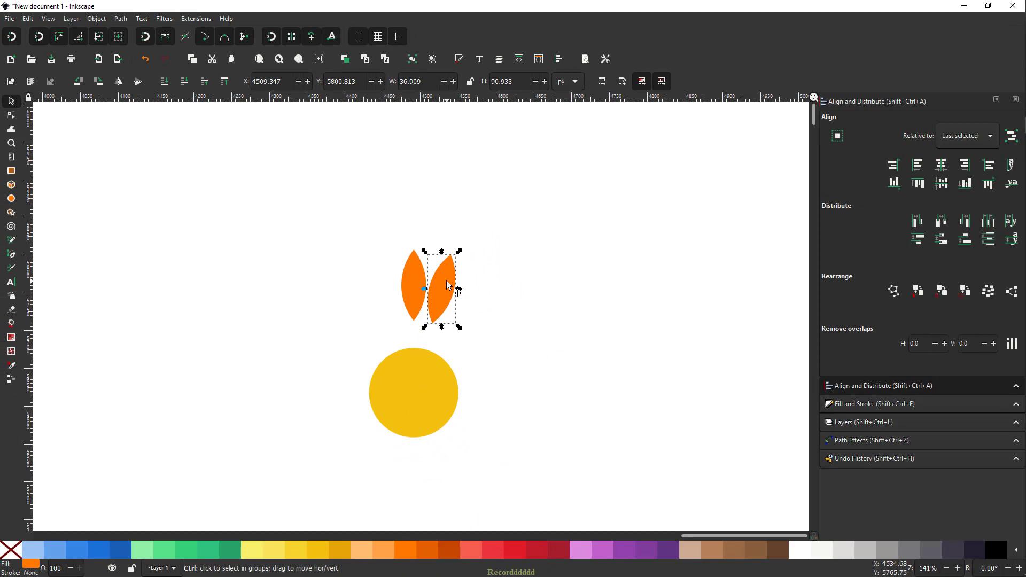
{"action": "left_click", "coordinate": [450, 289]}
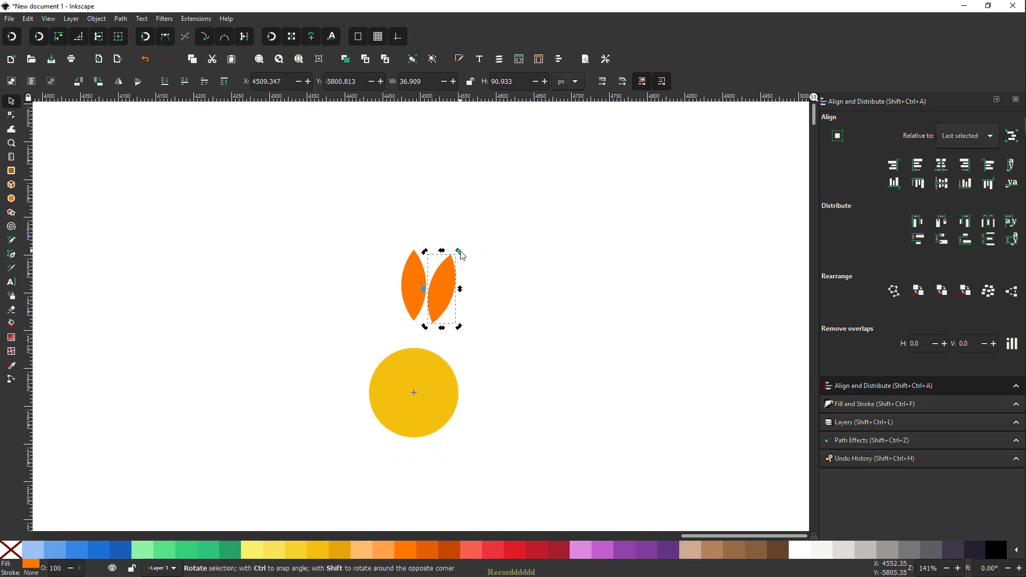
{"action": "left_click_drag", "start_coordinate": [461, 255], "coordinate": [387, 313]}
{"action": "scroll", "coordinate": [333, 154], "scroll_direction": "down", "scroll_amount": 3}
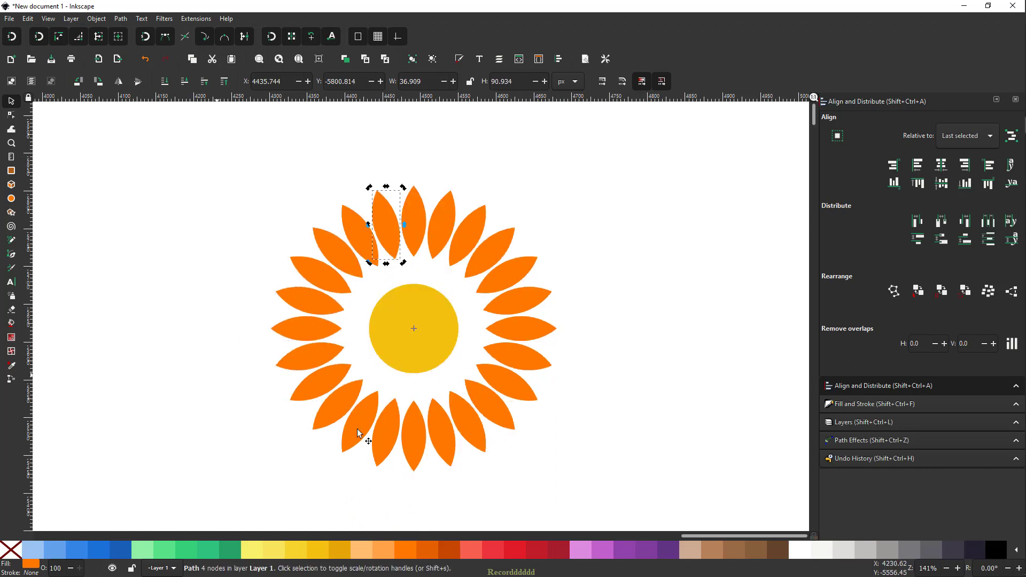
- Select all the petals of the completed ring, without the circle, to check how many there are
{"action": "scroll", "coordinate": [374, 244], "scroll_direction": "down", "scroll_amount": 4}
{"action": "scroll", "coordinate": [379, 276], "scroll_direction": "up", "scroll_amount": 2}
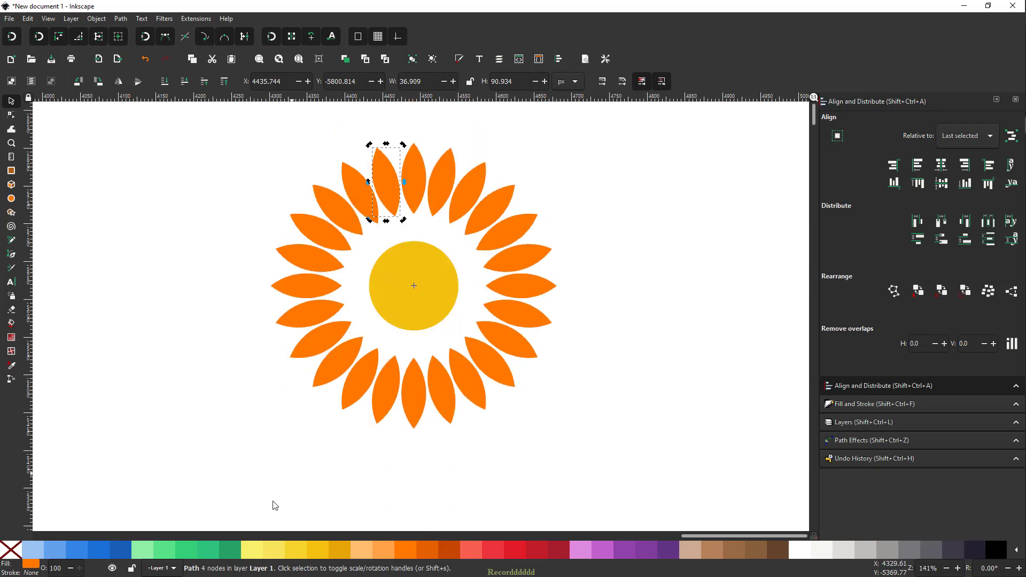
{"action": "left_click_drag", "start_coordinate": [220, 114], "coordinate": [569, 502]}
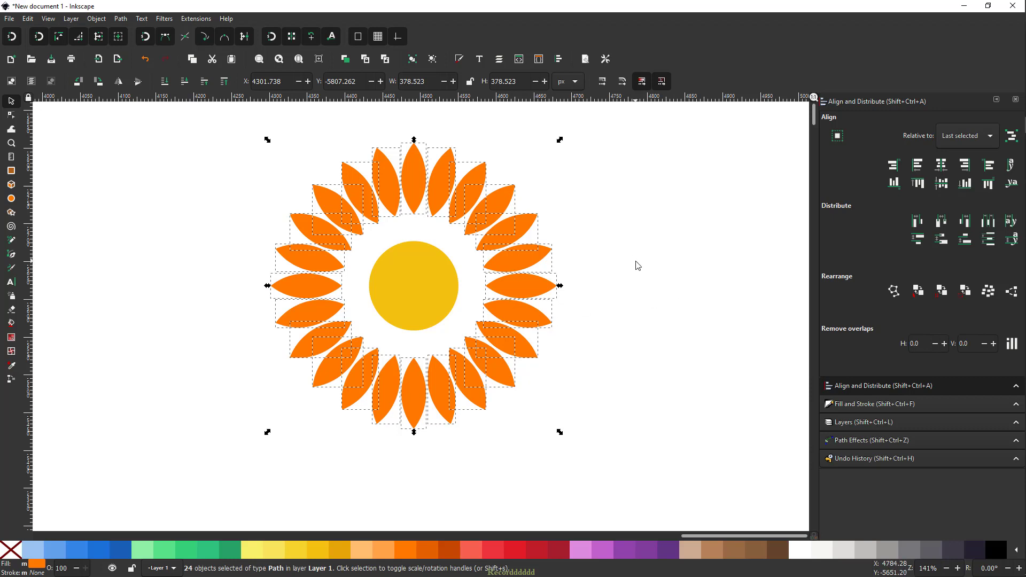
- Duplicate the yellow circle with the top petal and place the copies on empty canvas to the flower's right
{"action": "scroll", "coordinate": [327, 271], "scroll_direction": "right", "scroll_amount": 8}
{"action": "left_click", "coordinate": [257, 292]}
{"action": "left_click", "coordinate": [241, 184], "text": "shift"}
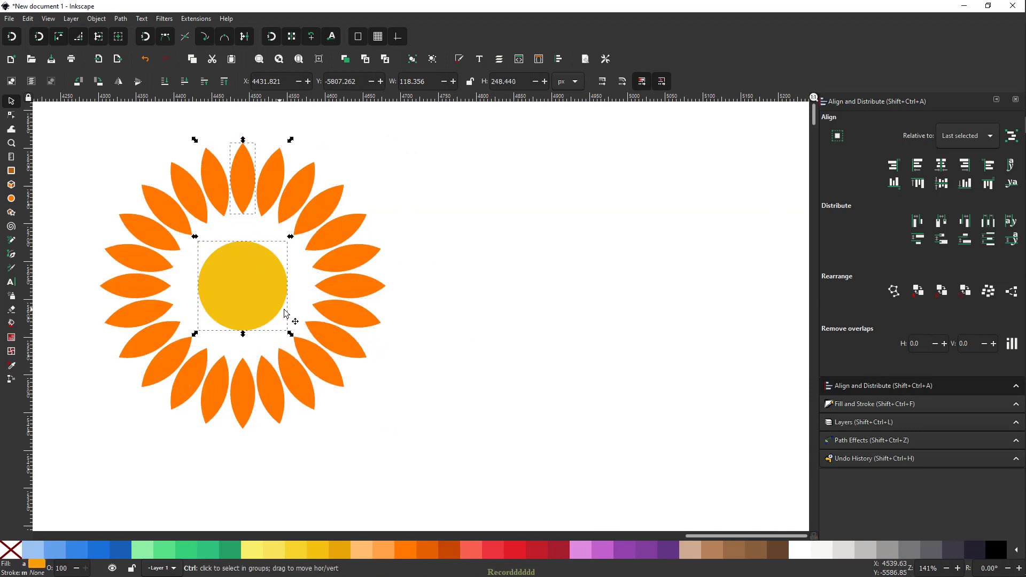
{"action": "left_click_drag", "start_coordinate": [250, 319], "coordinate": [639, 289]}
{"action": "scroll", "coordinate": [405, 247], "scroll_direction": "right", "scroll_amount": 12}
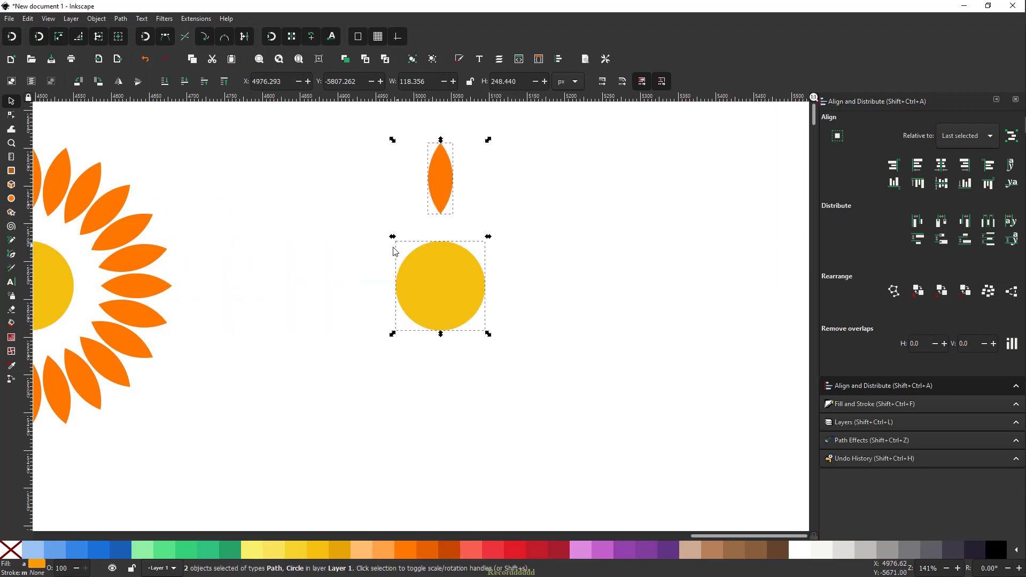
{"action": "left_click_drag", "start_coordinate": [397, 291], "coordinate": [515, 297]}
{"action": "scroll", "coordinate": [369, 282], "scroll_direction": "right", "scroll_amount": 3}
{"action": "mouse_move", "coordinate": [451, 293]}
{"action": "left_mouse_down"}
{"action": "mouse_move", "coordinate": [463, 309]}
{"action": "mouse_move", "coordinate": [449, 303]}
{"action": "left_mouse_up"}
{"action": "scroll", "coordinate": [395, 303], "scroll_direction": "right", "scroll_amount": 1}
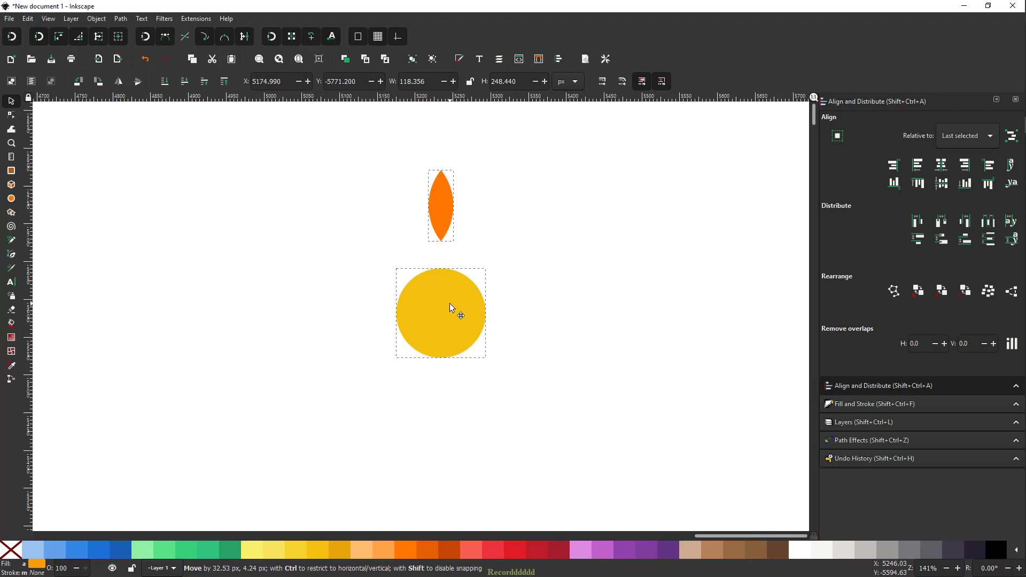
- Duplicate the new petal, try rotating it about the new circle's centre and undo the rotation
{"action": "left_click", "coordinate": [553, 258]}
{"action": "left_click", "coordinate": [421, 300]}
{"action": "left_click", "coordinate": [442, 209]}
{"action": "key", "text": "ctrl+d"}
{"action": "left_click", "coordinate": [443, 203]}
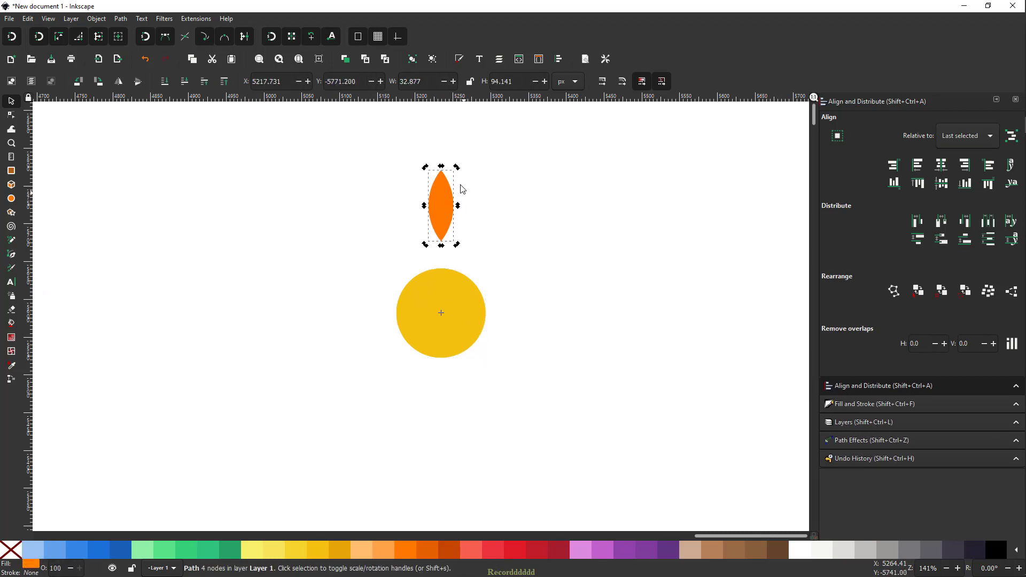
{"action": "left_click_drag", "start_coordinate": [456, 168], "coordinate": [501, 203]}
{"action": "key", "text": "ctrl+z"}
- Set the rotation snap angle to 90 degrees in the behavior step preferences
{"action": "left_click", "coordinate": [29, 21]}
{"action": "left_click", "coordinate": [53, 359]}
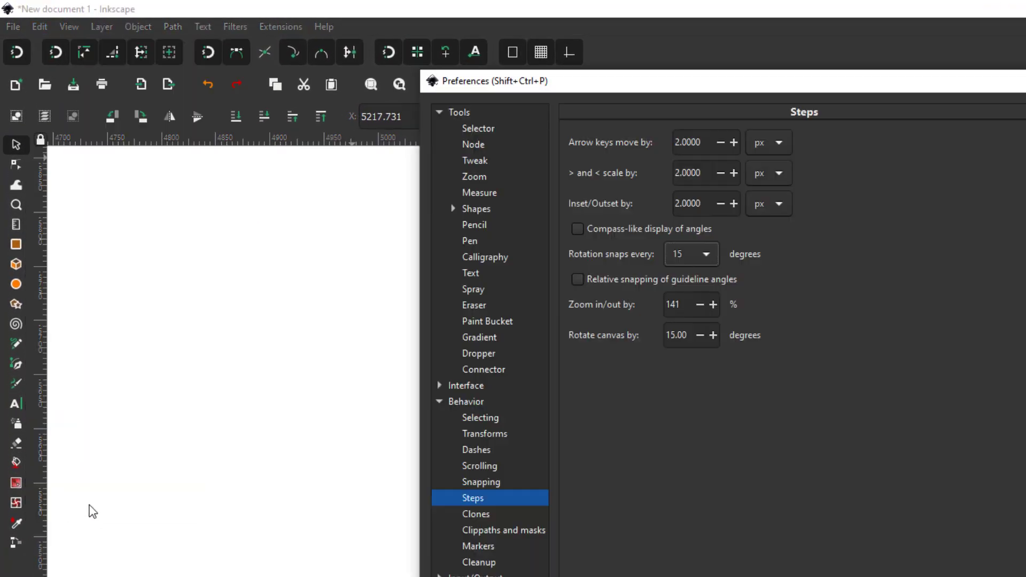
{"action": "left_click", "coordinate": [439, 111]}
{"action": "left_click", "coordinate": [439, 143]}
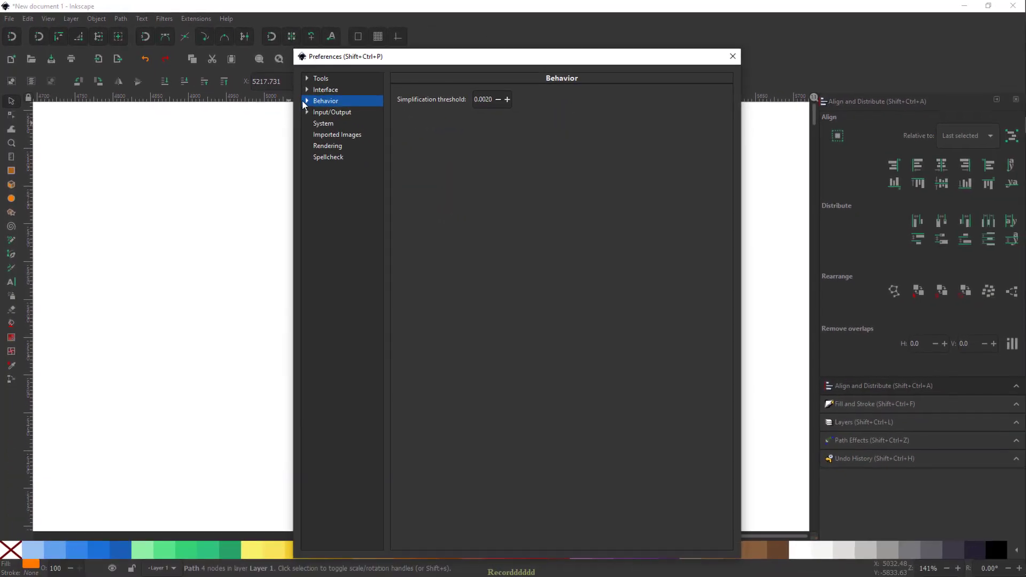
{"action": "left_click", "coordinate": [305, 102]}
{"action": "left_click", "coordinate": [329, 169]}
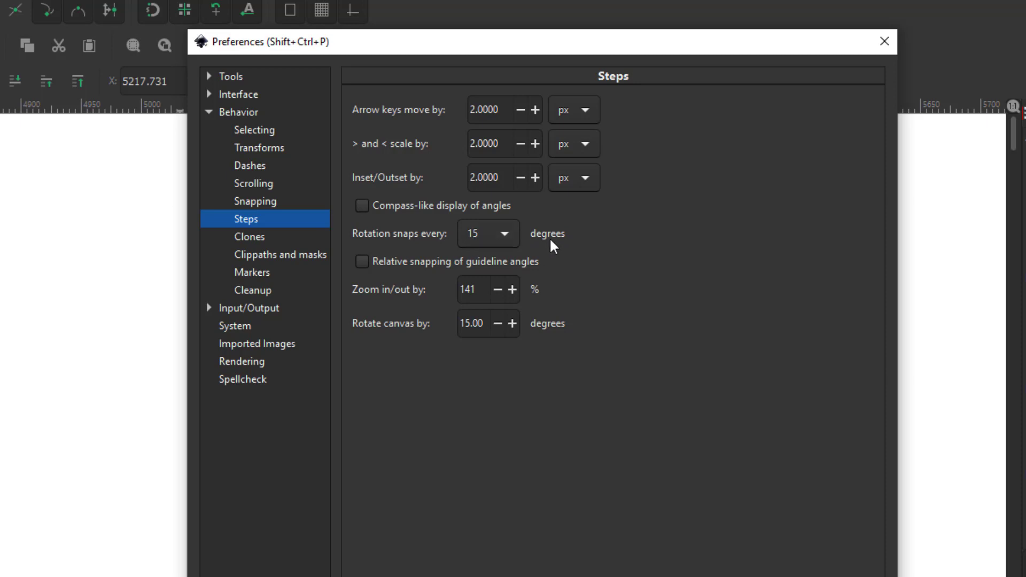
{"action": "left_click", "coordinate": [505, 235]}
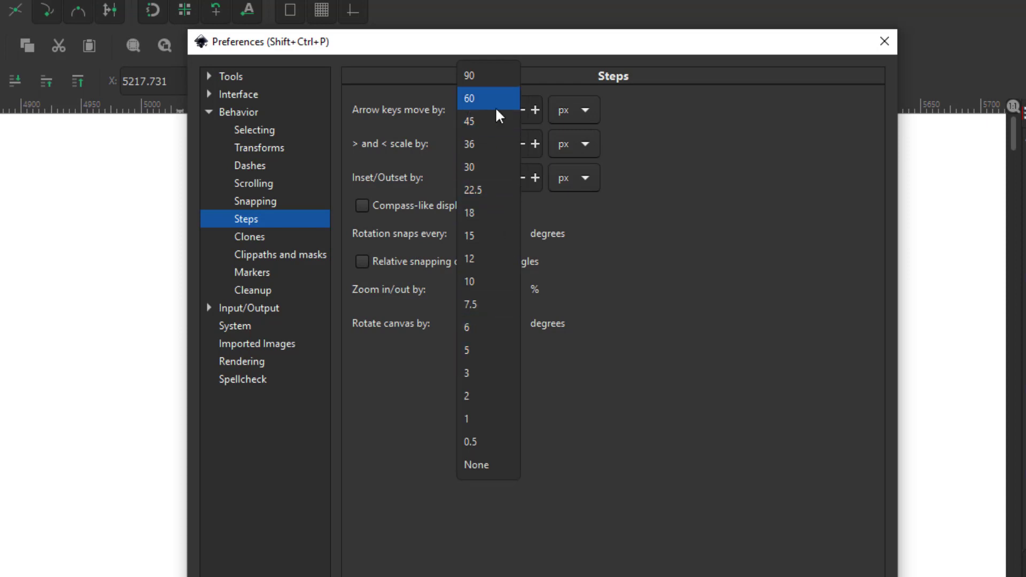
{"action": "left_click", "coordinate": [479, 76]}
{"action": "left_click", "coordinate": [732, 56]}
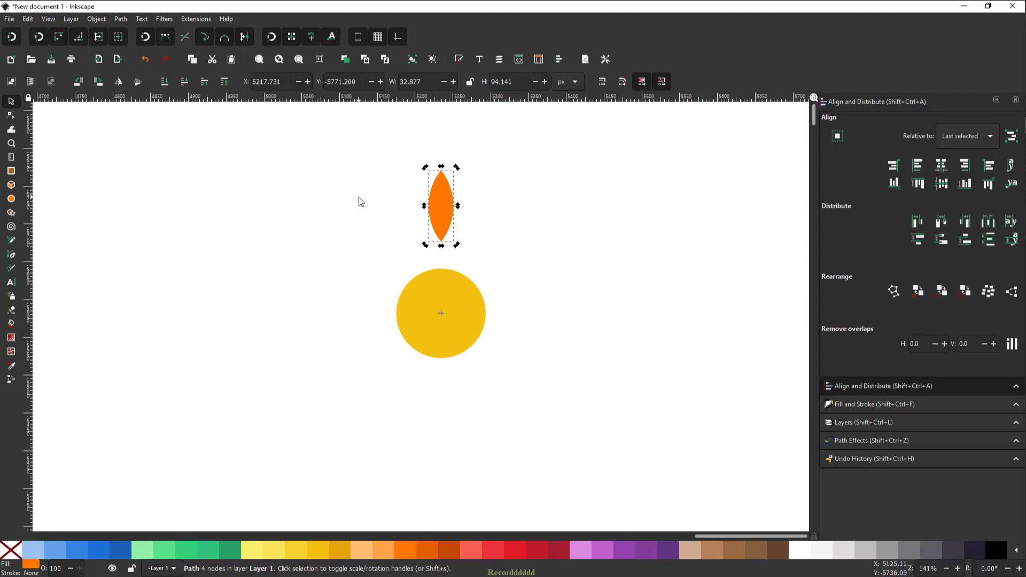
- Place rotated copies of the petal every 90 degrees around the centre of the yellow circle
{"action": "left_click", "coordinate": [543, 229]}
{"action": "left_click", "coordinate": [434, 196]}
{"action": "key", "text": "ctrl"}
{"action": "left_click_drag", "start_coordinate": [457, 170], "coordinate": [468, 213]}
{"action": "left_click_drag", "start_coordinate": [512, 273], "coordinate": [523, 355]}
{"action": "key", "text": "ctrl+d"}
{"action": "key", "text": "ctrl+bracketright"}
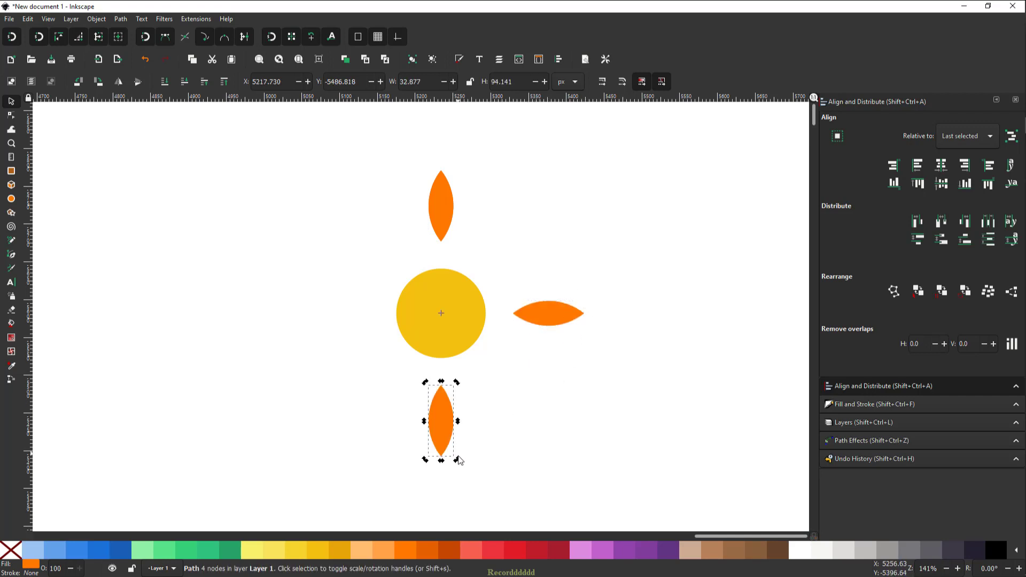
{"action": "key", "text": "ctrl+d"}
{"action": "key", "text": "ctrl+bracketright"}
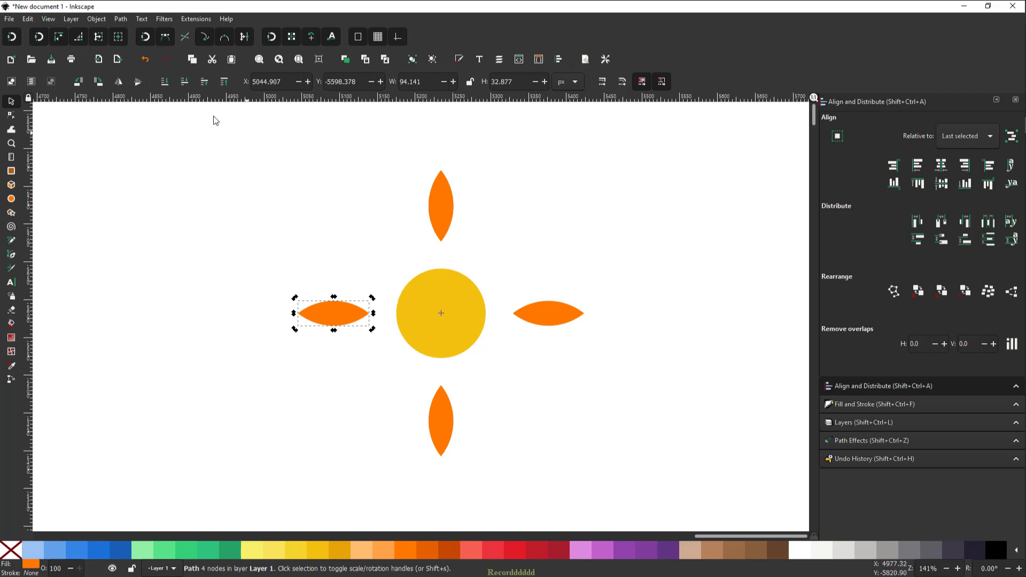
- Delete the horizontal petal on the left side of the circle
{"action": "key", "text": "Delete"}
{"action": "key", "text": "Delete"}
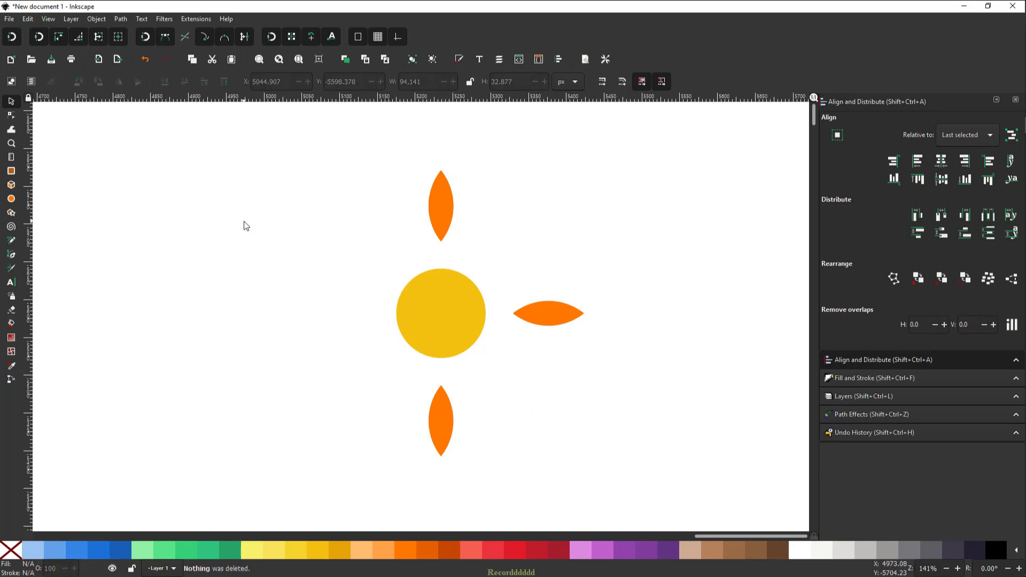
- Set the rotation snap angle to 15 degrees in the behavior step preferences and move the dialog aside
{"action": "left_click", "coordinate": [29, 19]}
{"action": "key", "text": "Up"}
{"action": "key", "text": "Up"}
{"action": "key", "text": "Up"}
{"action": "key", "text": "Up"}
{"action": "key", "text": "Up"}
{"action": "key", "text": "Up"}
{"action": "key", "text": "Up"}
{"action": "key", "text": "Up"}
{"action": "key", "text": "Up"}
{"action": "key", "text": "Up"}
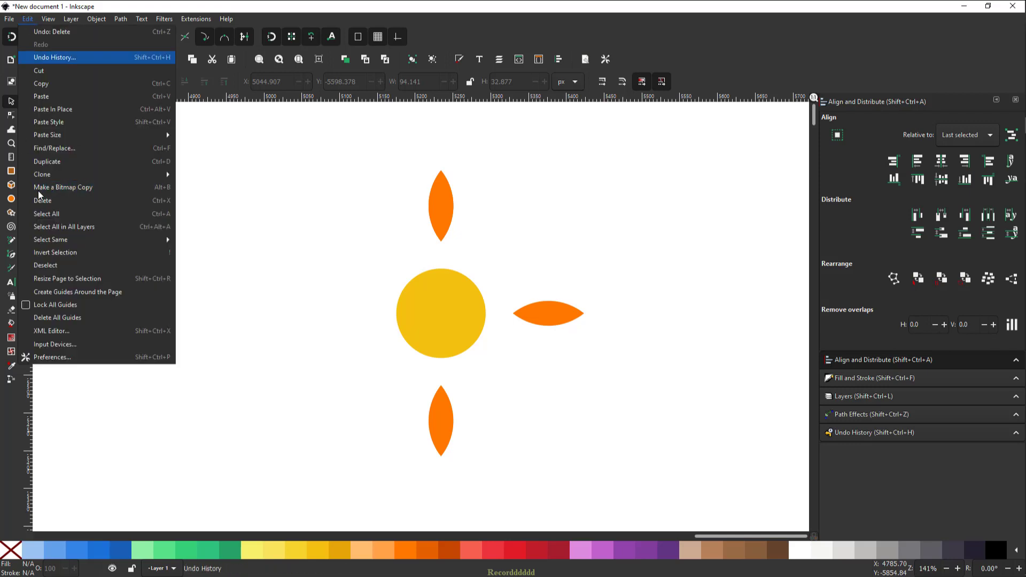
{"action": "left_click", "coordinate": [51, 357]}
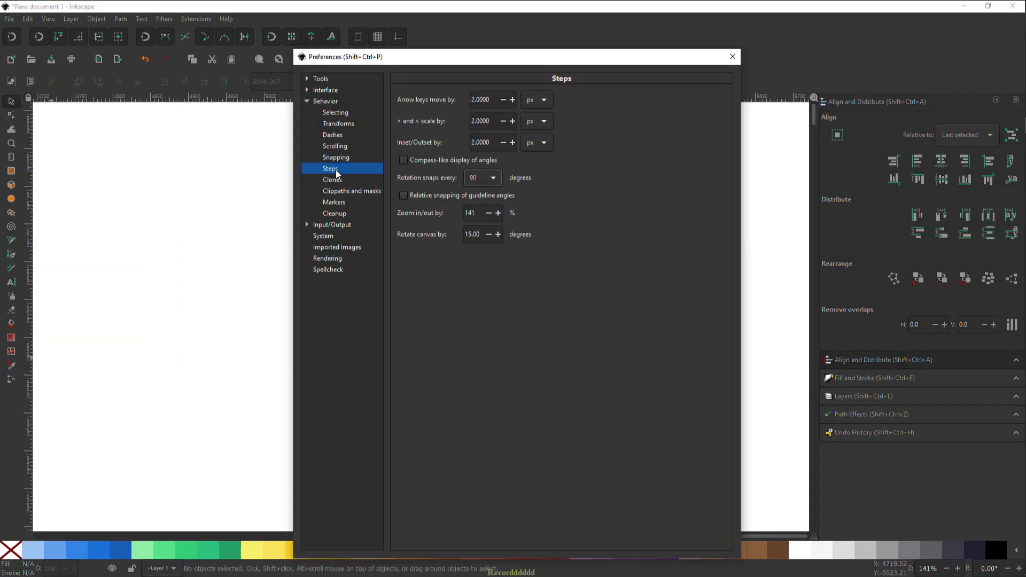
{"action": "left_click", "coordinate": [491, 179]}
{"action": "left_click", "coordinate": [483, 281]}
{"action": "left_click_drag", "start_coordinate": [667, 58], "coordinate": [293, 38]}
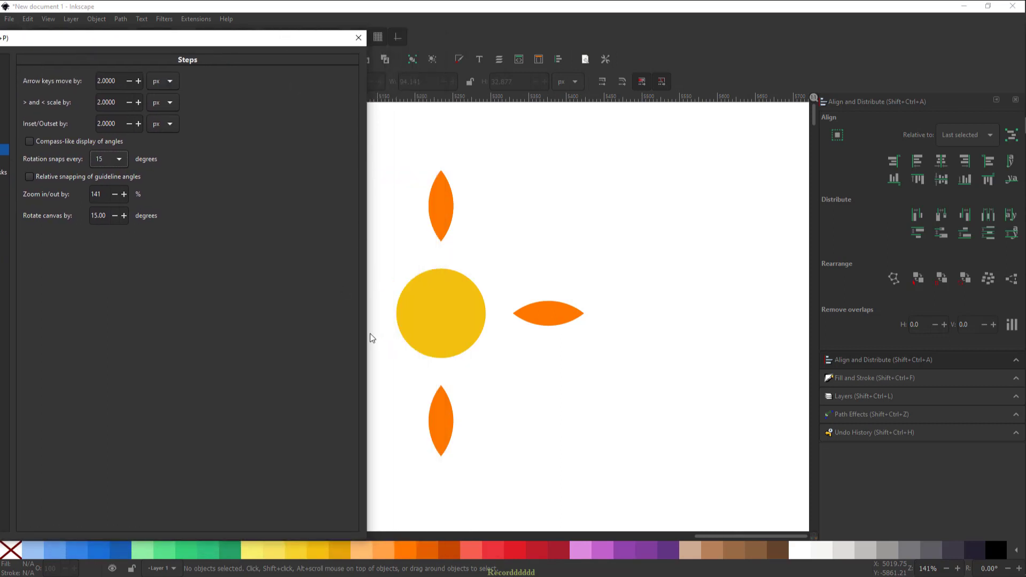
- Delete the petals below and to the right of the yellow circle and select the one above it
{"action": "left_click", "coordinate": [439, 409]}
{"action": "key", "text": "Delete"}
{"action": "left_click", "coordinate": [556, 311]}
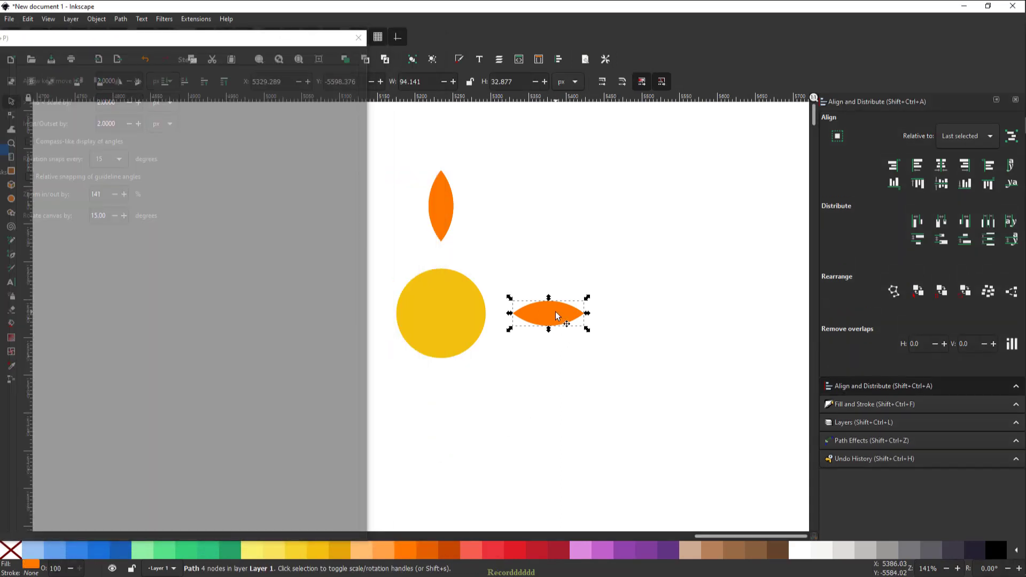
{"action": "key", "text": "Delete"}
{"action": "left_click", "coordinate": [440, 212]}
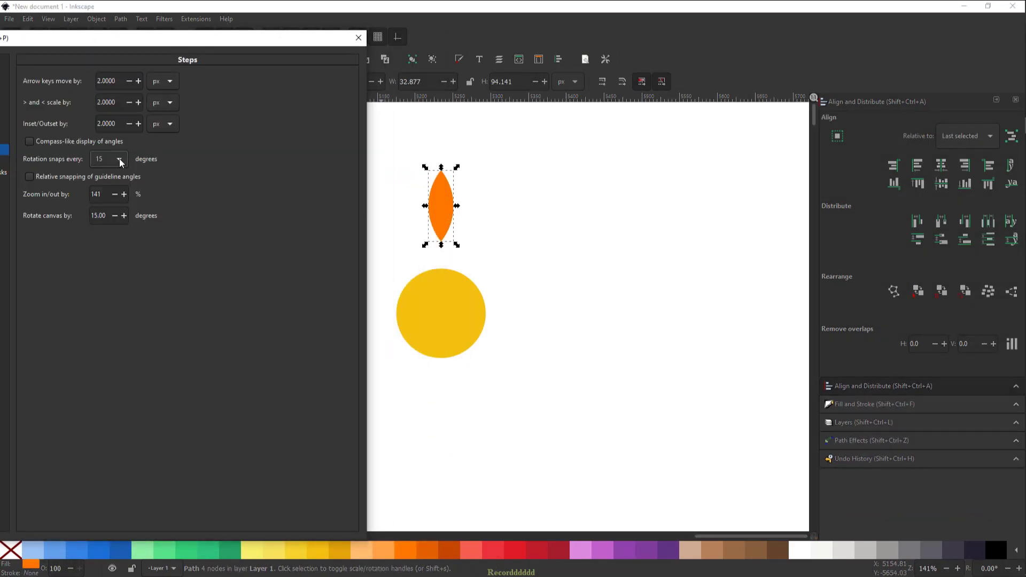
- Look through the available rotation snap angles and close the preferences
{"action": "left_click", "coordinate": [118, 159]}
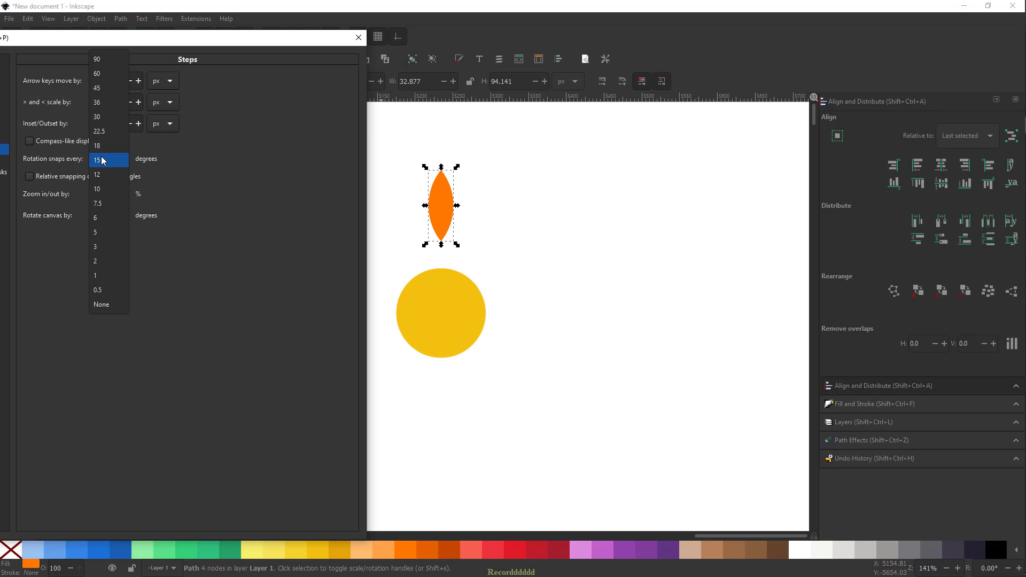
{"action": "key", "text": "Up"}
{"action": "key", "text": "Up"}
{"action": "left_click", "coordinate": [357, 40]}
{"action": "left_click", "coordinate": [358, 37]}
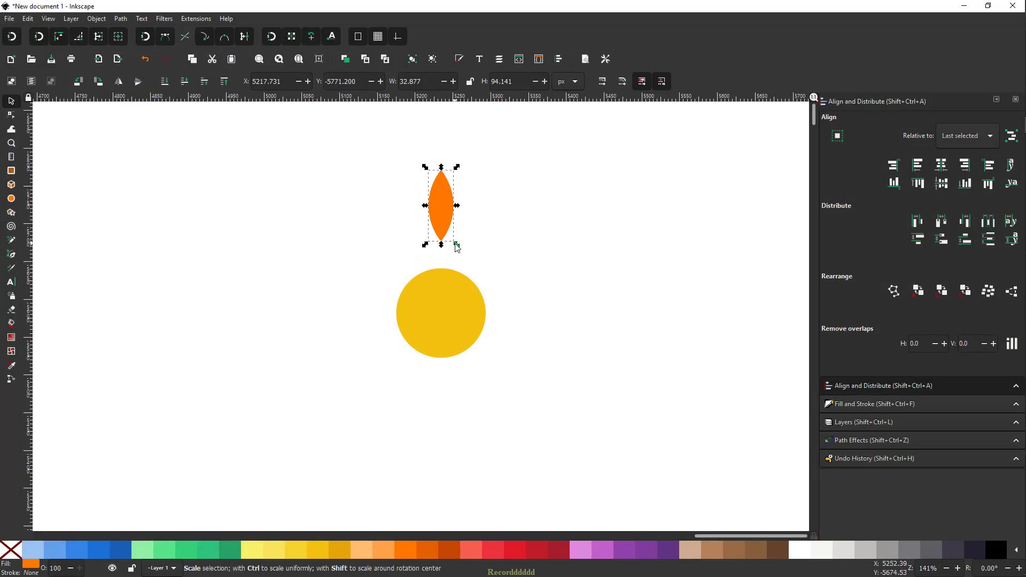
- Open the Transform dialog, look through the Move, Scale, Skew and Matrix options and return to Rotate
{"action": "left_click", "coordinate": [97, 19]}
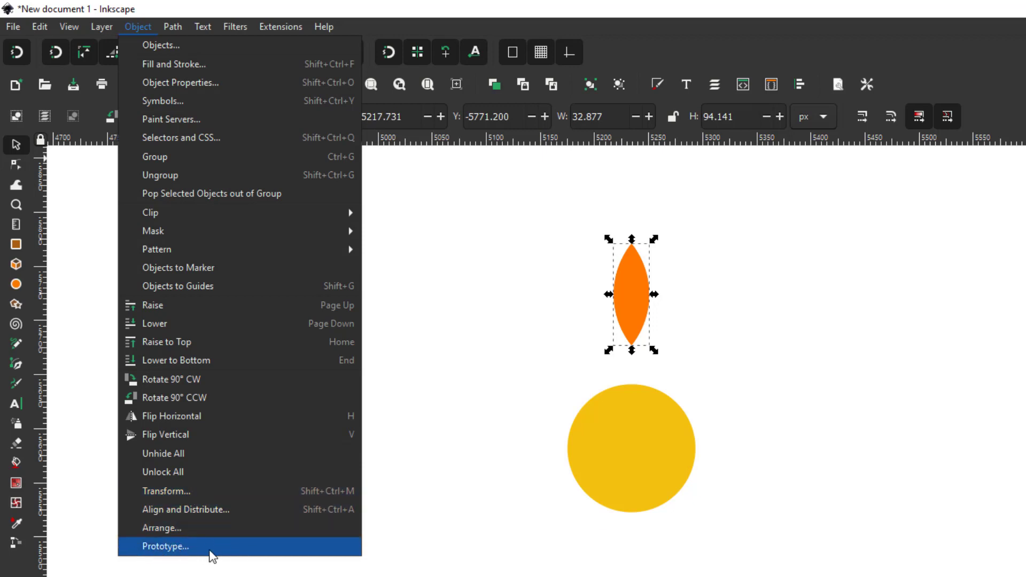
{"action": "key", "text": "Escape"}
{"action": "left_click", "coordinate": [223, 414]}
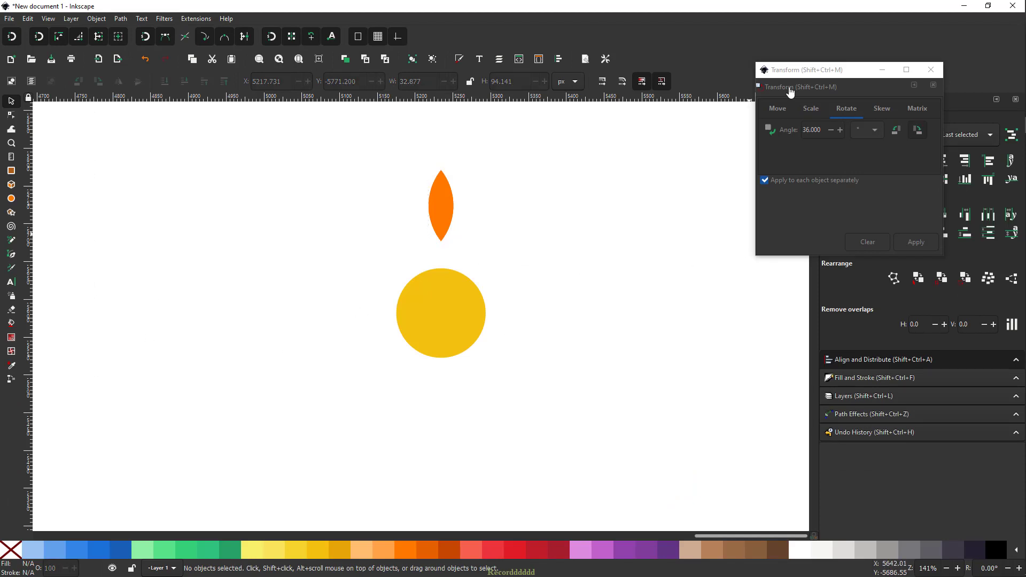
{"action": "left_click_drag", "start_coordinate": [832, 75], "coordinate": [807, 101]}
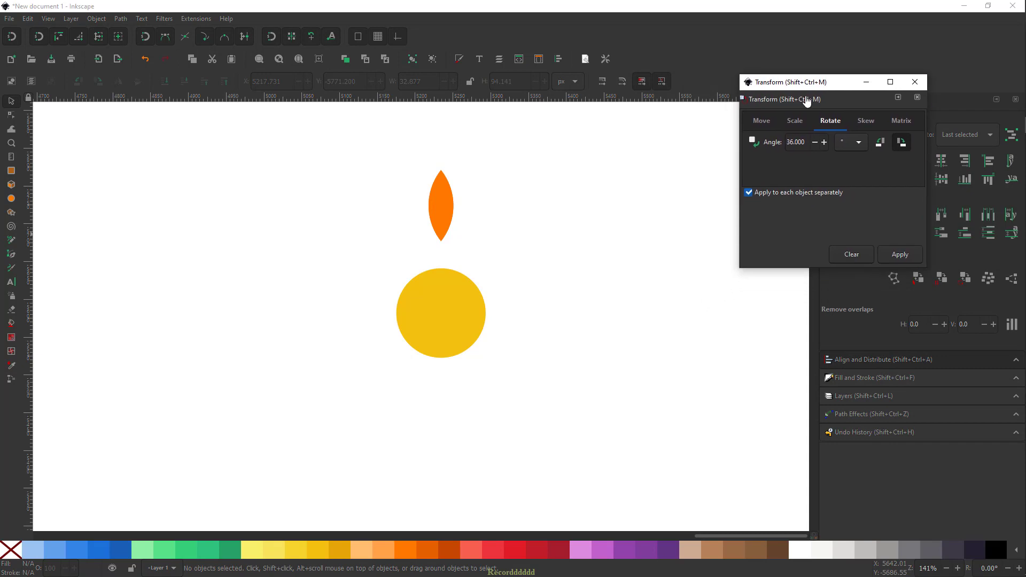
{"action": "left_click", "coordinate": [763, 124]}
{"action": "left_click", "coordinate": [795, 122]}
{"action": "left_click", "coordinate": [832, 122]}
{"action": "left_click", "coordinate": [863, 123]}
{"action": "left_click", "coordinate": [903, 122]}
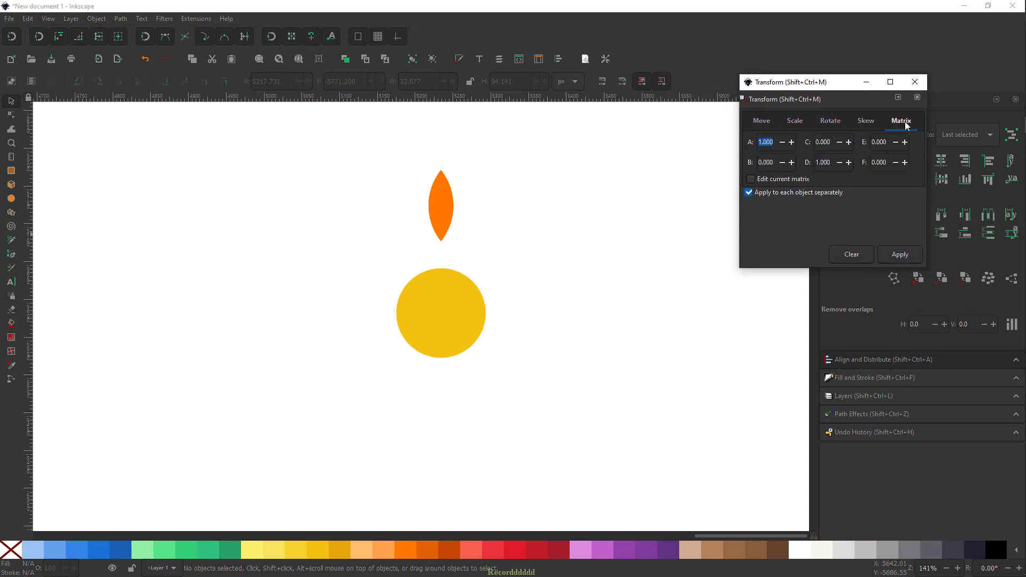
{"action": "left_click", "coordinate": [831, 122]}
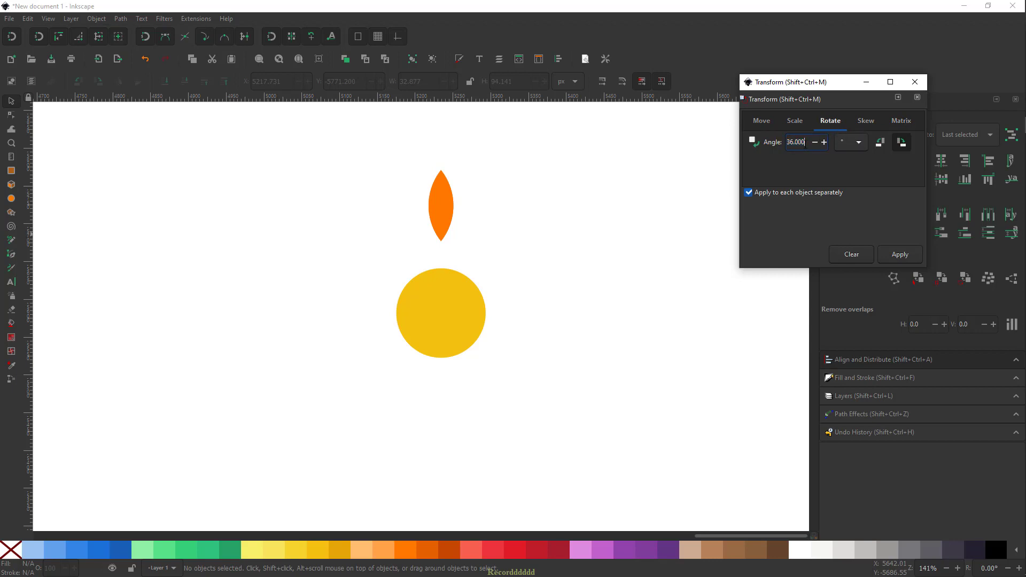
- Duplicate the petal above the circle and rotate the copy 20 degrees clockwise with the Transform dialog
{"action": "key", "text": "BackSpace"}
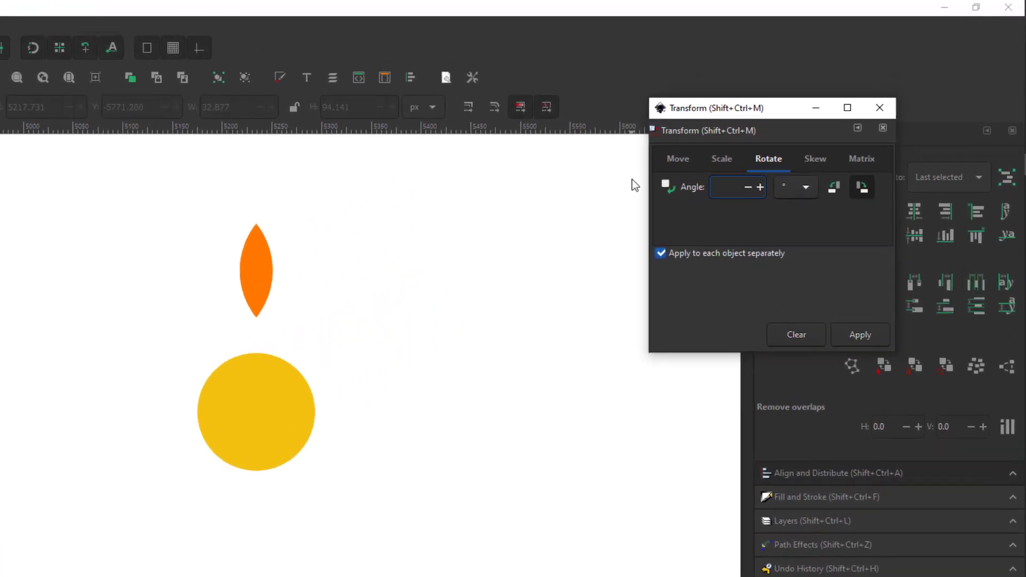
{"action": "type", "text": "20"}
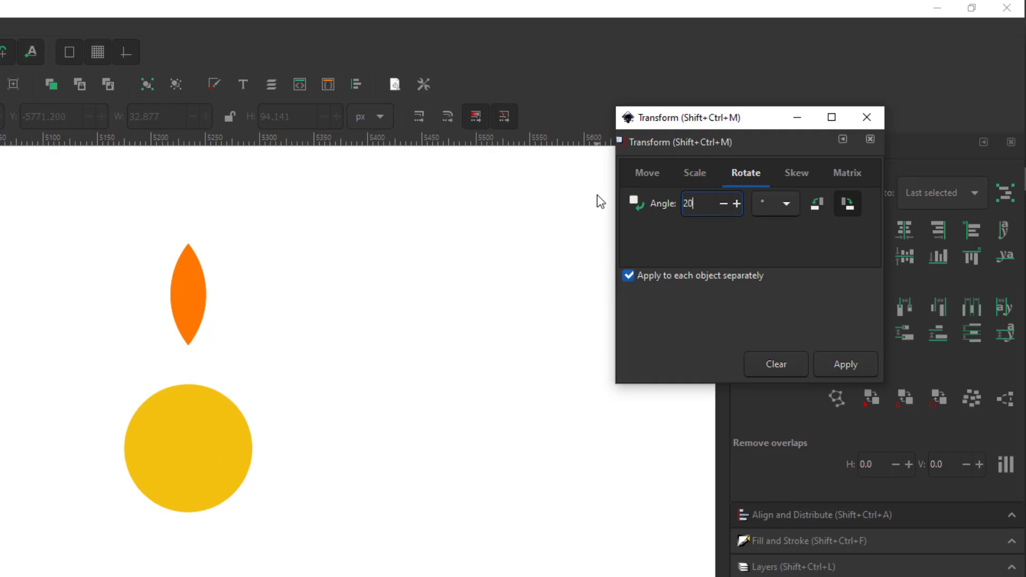
{"action": "left_click", "coordinate": [785, 208]}
{"action": "left_click", "coordinate": [784, 213]}
{"action": "left_click", "coordinate": [817, 204]}
{"action": "left_click", "coordinate": [849, 205]}
{"action": "left_click", "coordinate": [194, 299]}
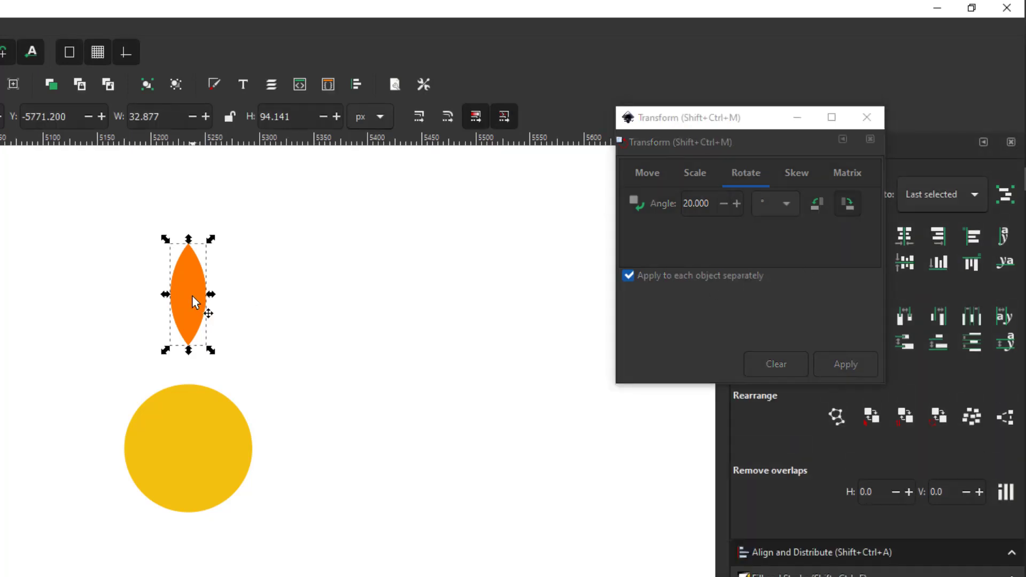
{"action": "left_click", "coordinate": [849, 362]}
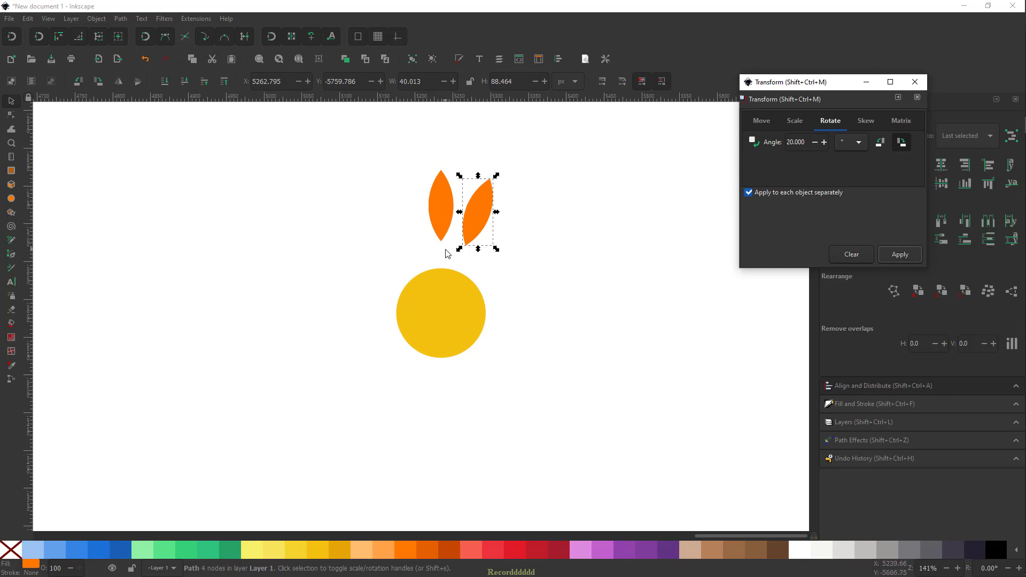
- Measure the angle between the two petals from the circle's centre to the tip of the rotated copy
{"action": "left_click", "coordinate": [10, 157]}
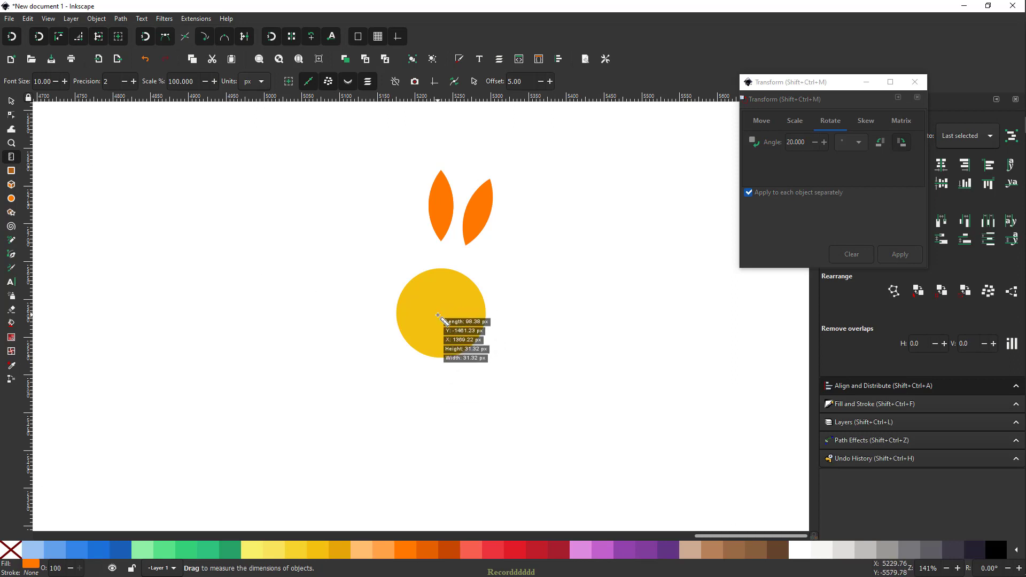
{"action": "left_click_drag", "start_coordinate": [438, 314], "coordinate": [491, 179]}
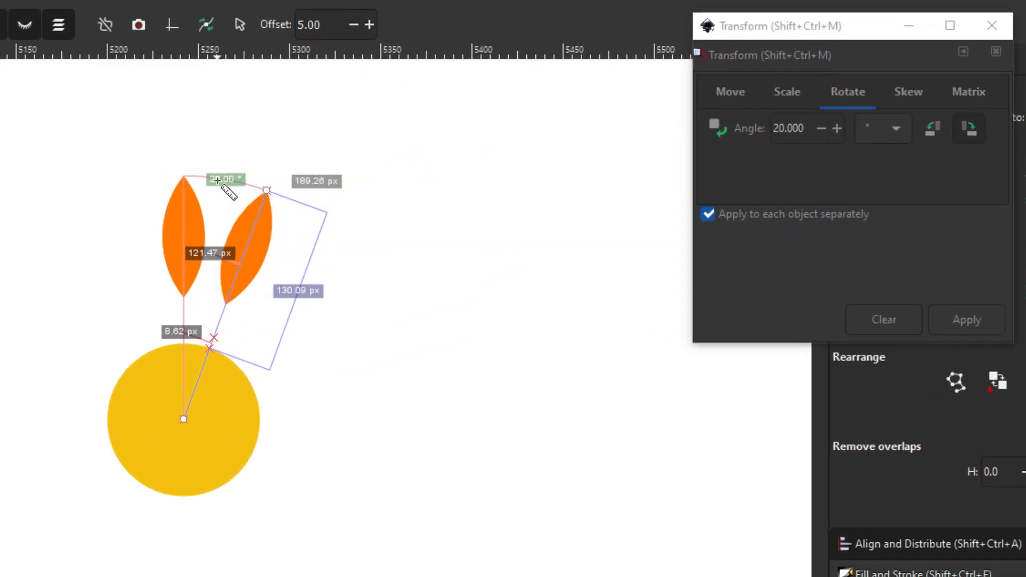
{"action": "scroll", "coordinate": [217, 180], "scroll_direction": "up", "scroll_amount": 2}
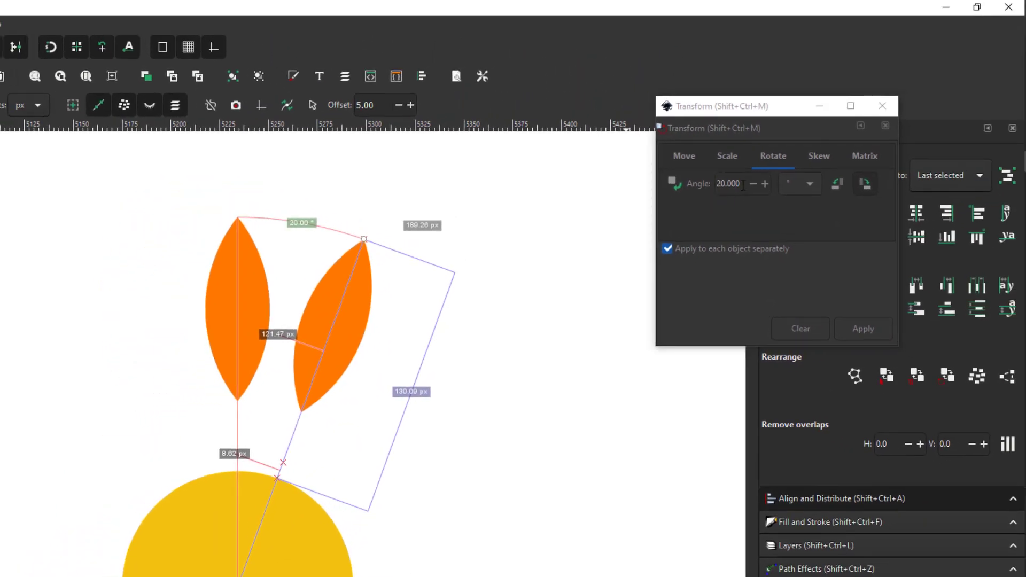
{"action": "key", "text": "s"}
{"action": "scroll", "coordinate": [456, 404], "scroll_direction": "down", "scroll_amount": 1}
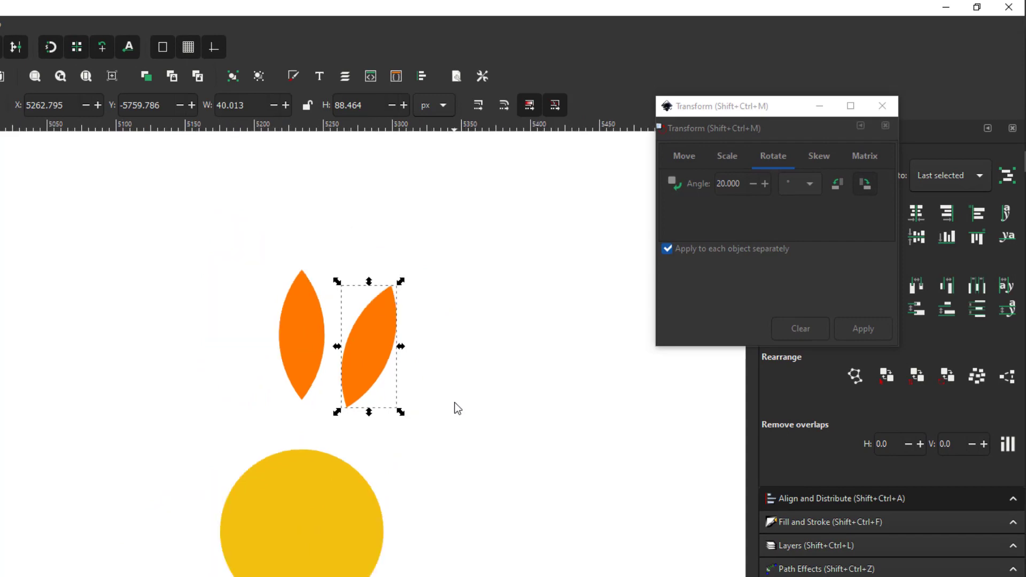
{"action": "scroll", "coordinate": [427, 411], "scroll_direction": "down", "scroll_amount": 1}
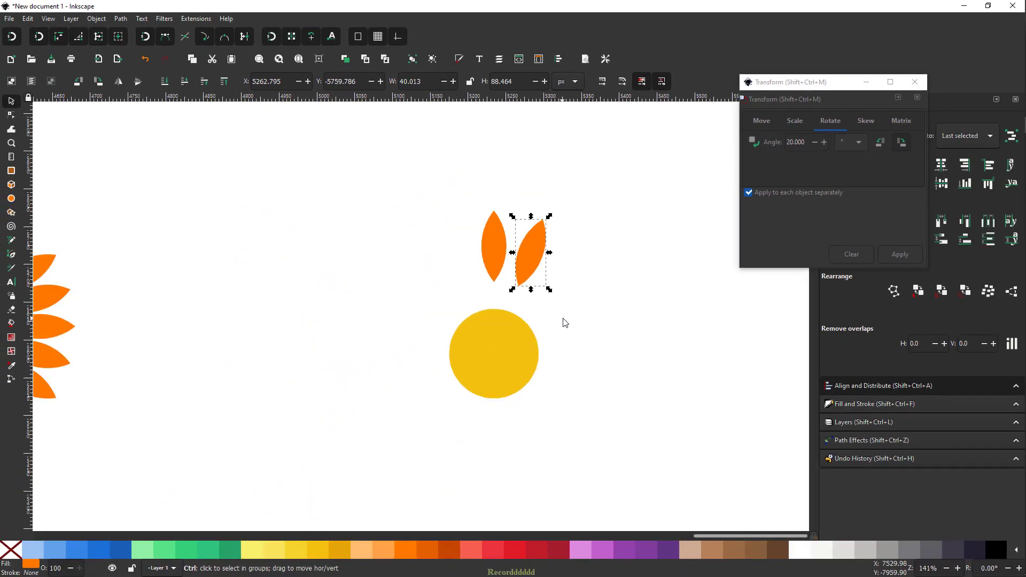
{"action": "scroll", "coordinate": [556, 304], "scroll_direction": "right", "scroll_amount": 2}
{"action": "scroll", "coordinate": [556, 304], "scroll_direction": "down", "scroll_amount": 1}
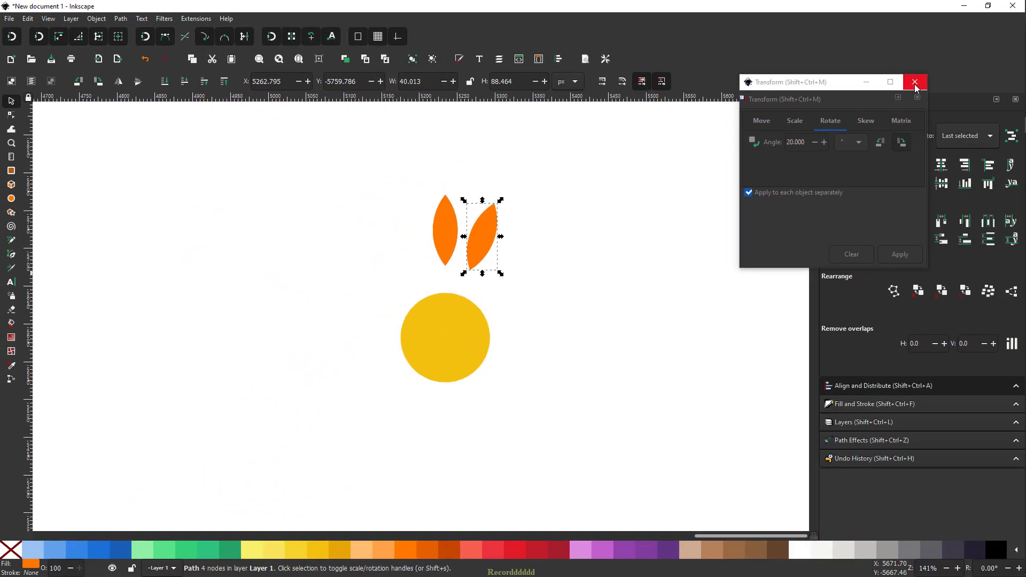
- Clear the rotation angle and delete the tilted petal copy
{"action": "left_click", "coordinate": [808, 145]}
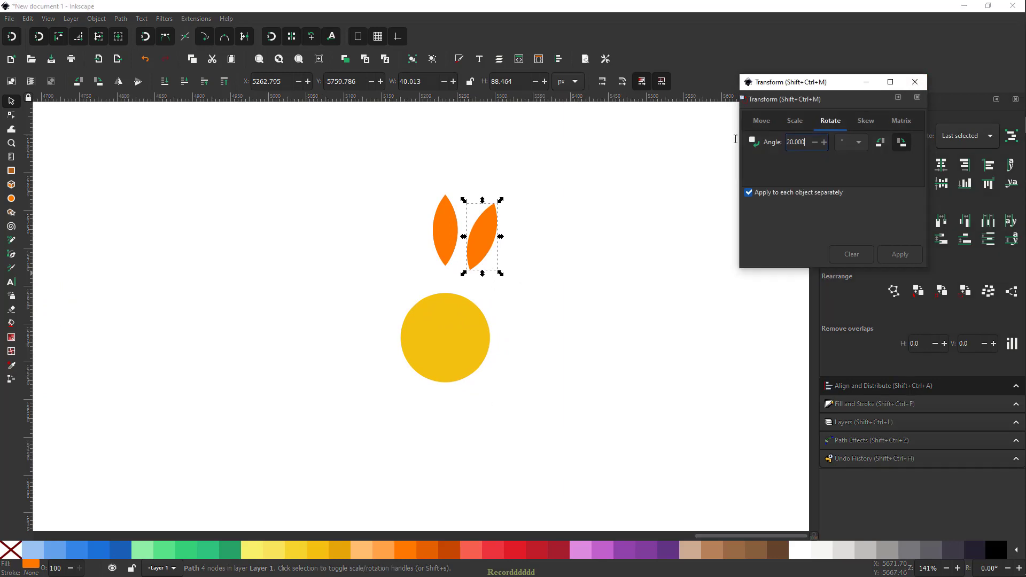
{"action": "key", "text": "ctrl+a"}
{"action": "key", "text": "BackSpace"}
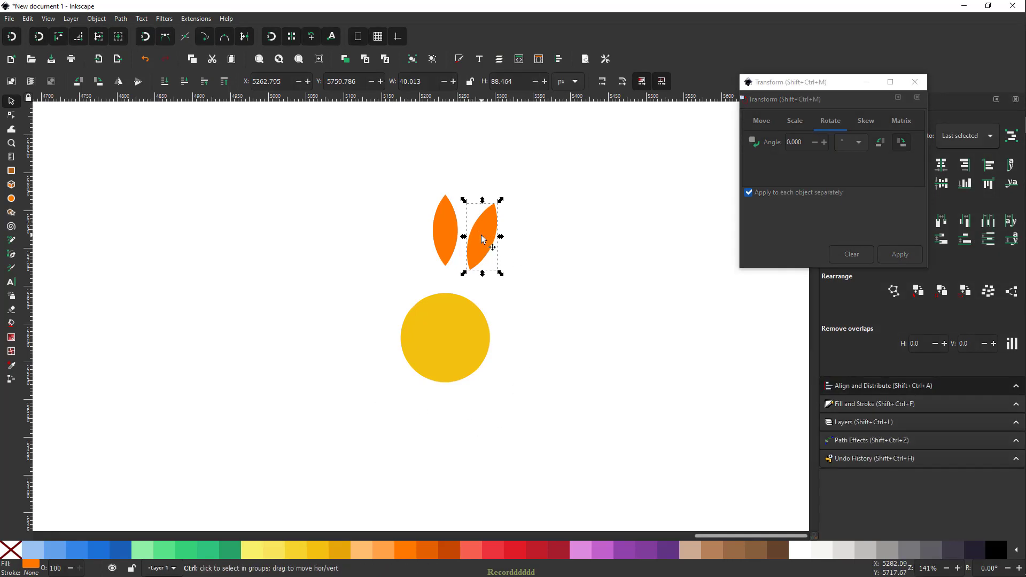
{"action": "key", "text": "Delete"}
- Duplicate the remaining petal and rotate the copy clockwise around the circle by 360/10 degrees
{"action": "left_click", "coordinate": [455, 234]}
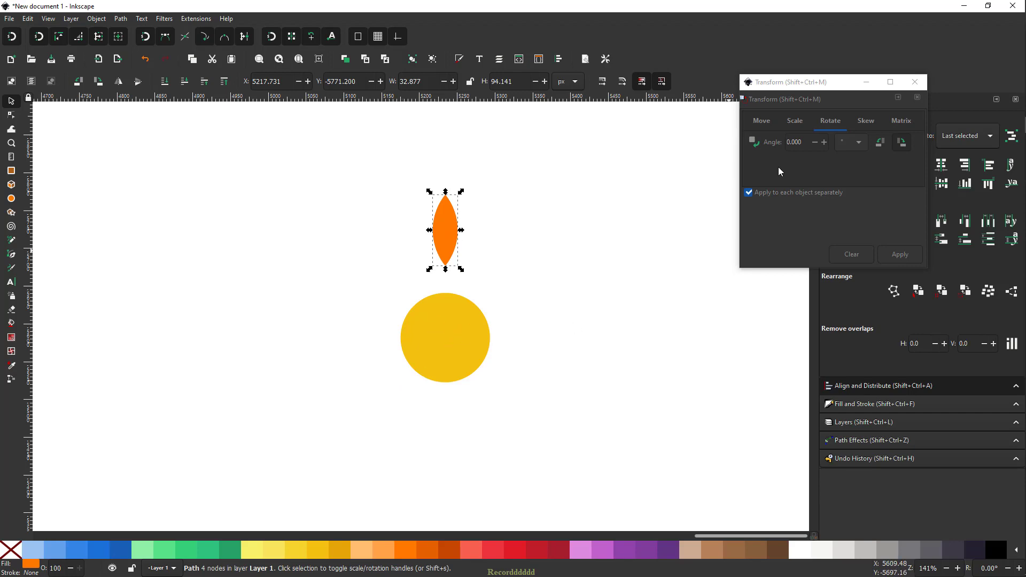
{"action": "left_click", "coordinate": [803, 142]}
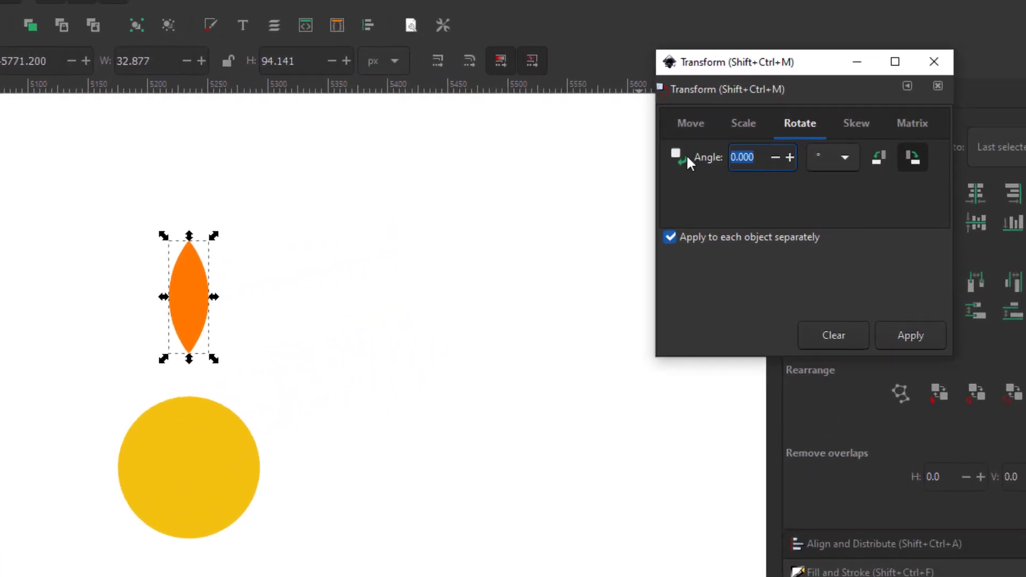
{"action": "type", "text": "5"}
{"action": "key", "text": "BackSpace"}
{"action": "type", "text": "360/"}
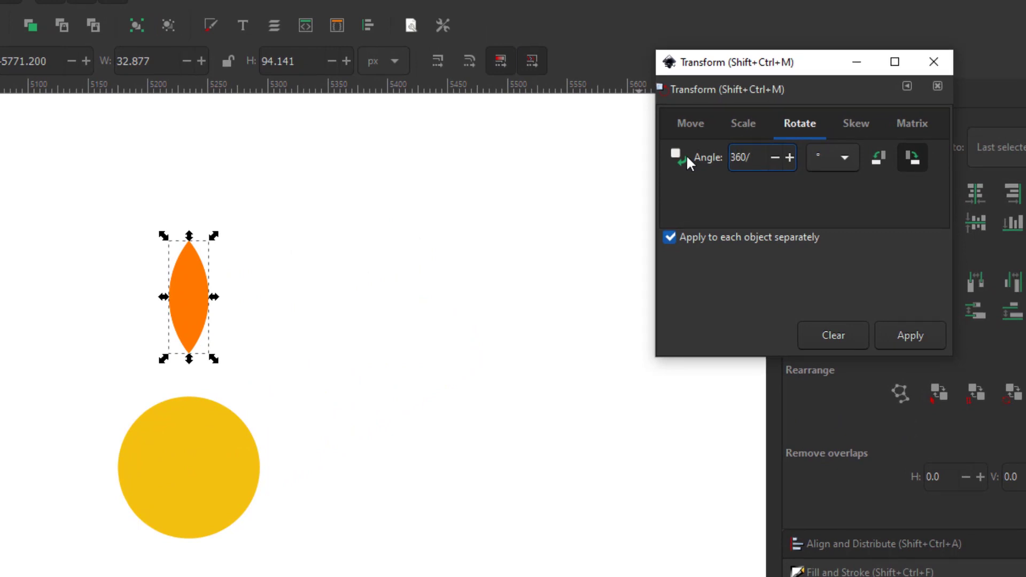
{"action": "type", "text": "10"}
{"action": "key", "text": "Return"}
{"action": "left_click", "coordinate": [915, 334]}
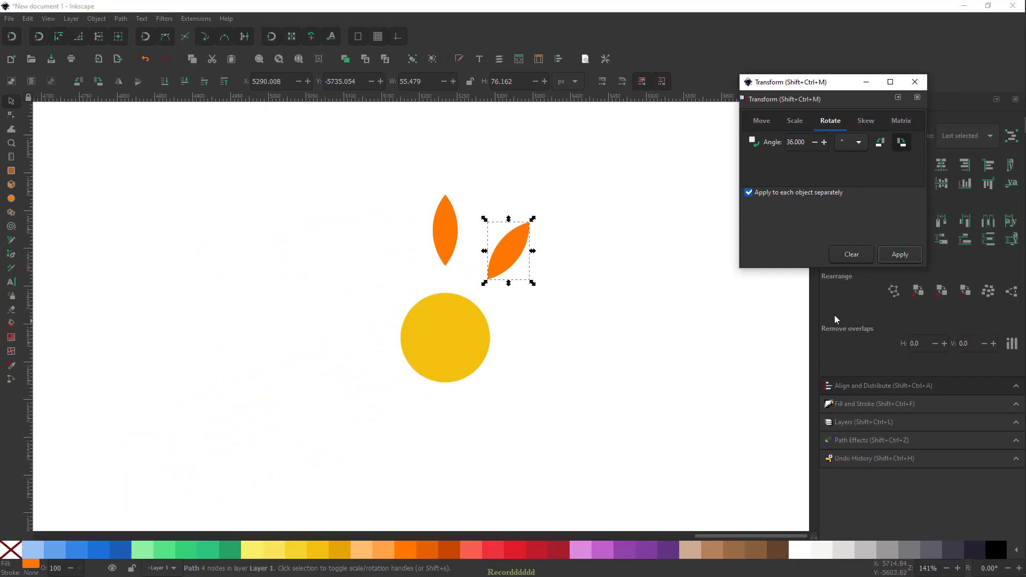
- Add eight more petal copies around the yellow circle, each rotated a further 36 degrees clockwise
{"action": "left_click", "coordinate": [899, 254]}
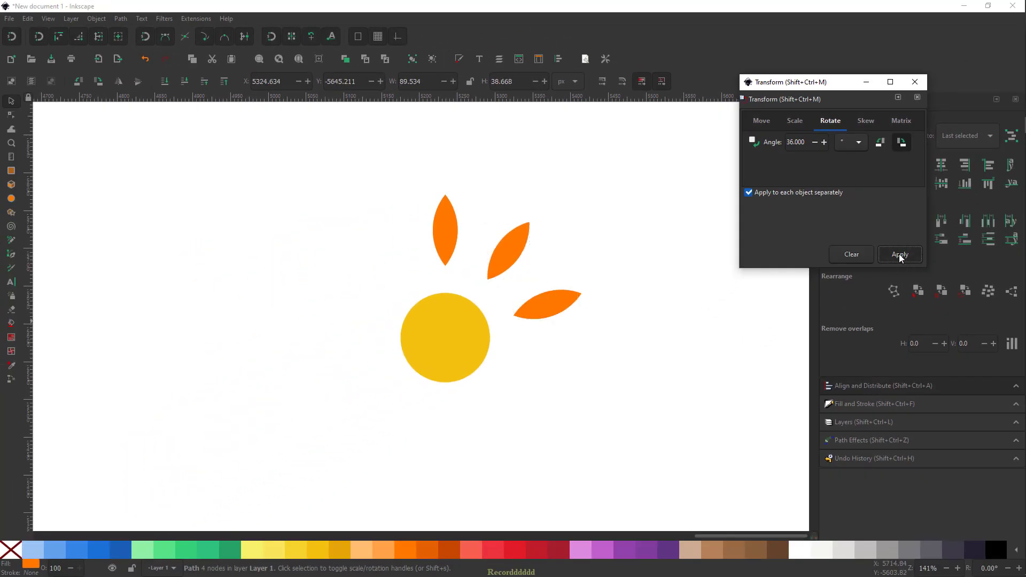
{"action": "left_click", "coordinate": [900, 254]}
{"action": "left_click", "coordinate": [900, 254]}
{"action": "left_click", "coordinate": [899, 254]}
{"action": "left_click", "coordinate": [899, 255]}
{"action": "left_click", "coordinate": [899, 255]}
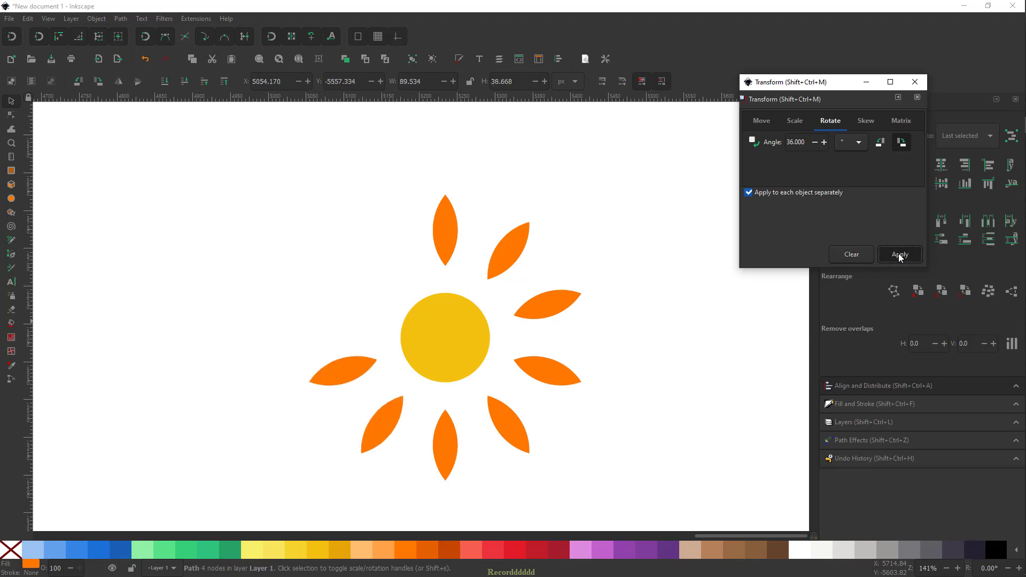
{"action": "left_click", "coordinate": [900, 255]}
{"action": "left_click", "coordinate": [900, 254]}
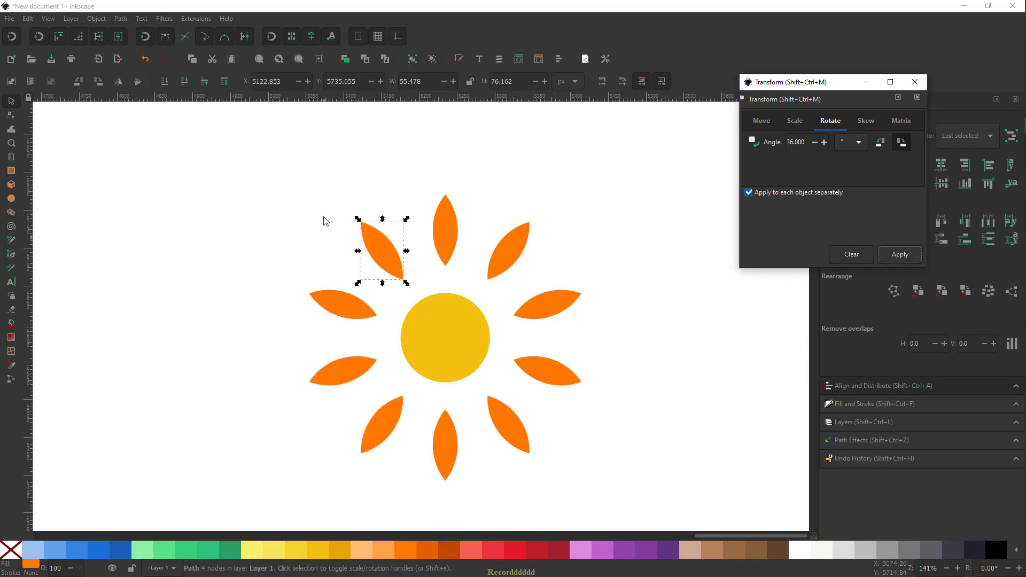
- Close the Transform dialog and deselect the petals
{"action": "scroll", "coordinate": [336, 262], "scroll_direction": "down", "scroll_amount": 3}
{"action": "left_click", "coordinate": [915, 84]}
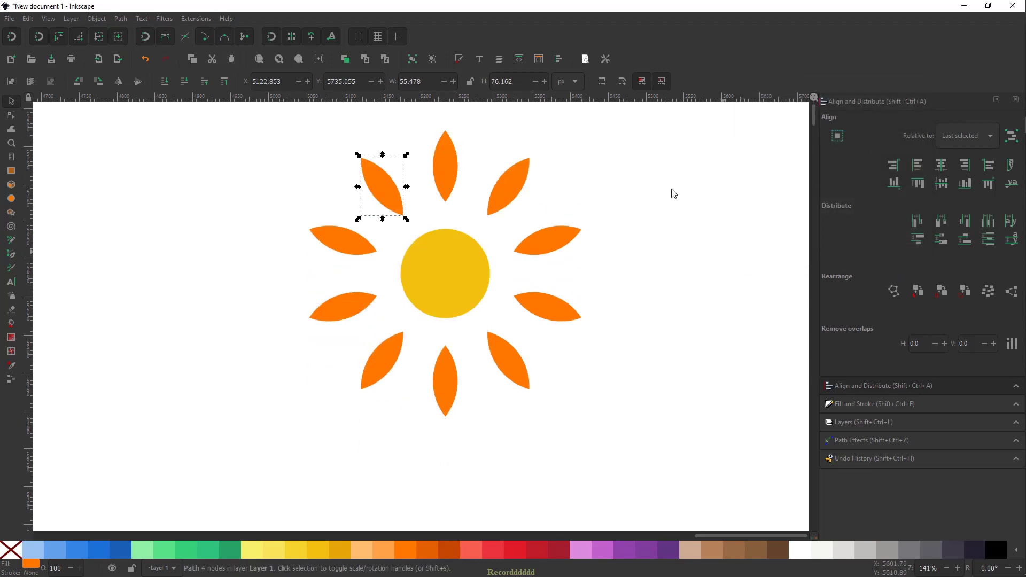
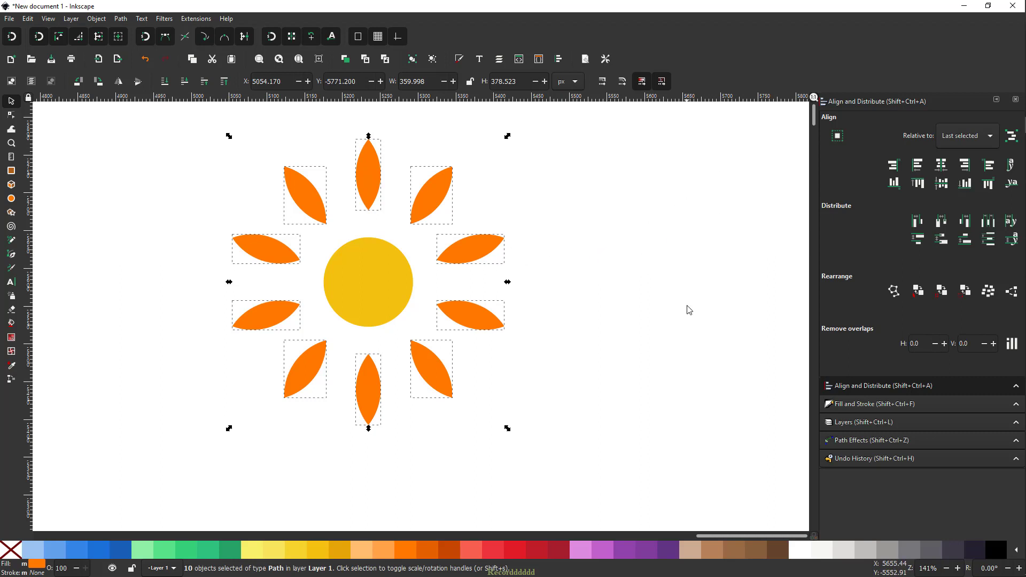
{"action": "left_click", "coordinate": [396, 199]}
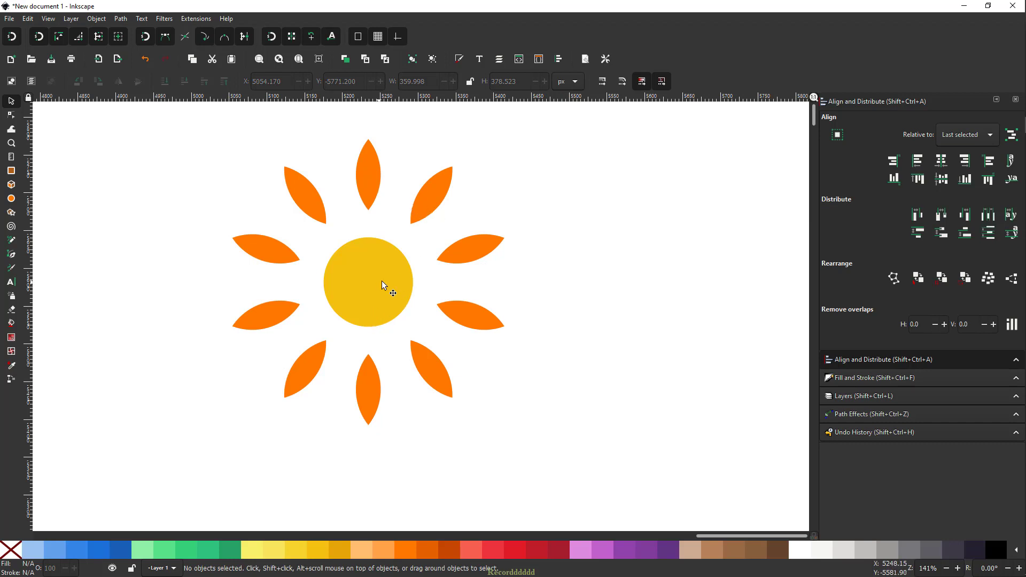
{"action": "scroll", "coordinate": [364, 281], "scroll_direction": "right", "scroll_amount": 2}
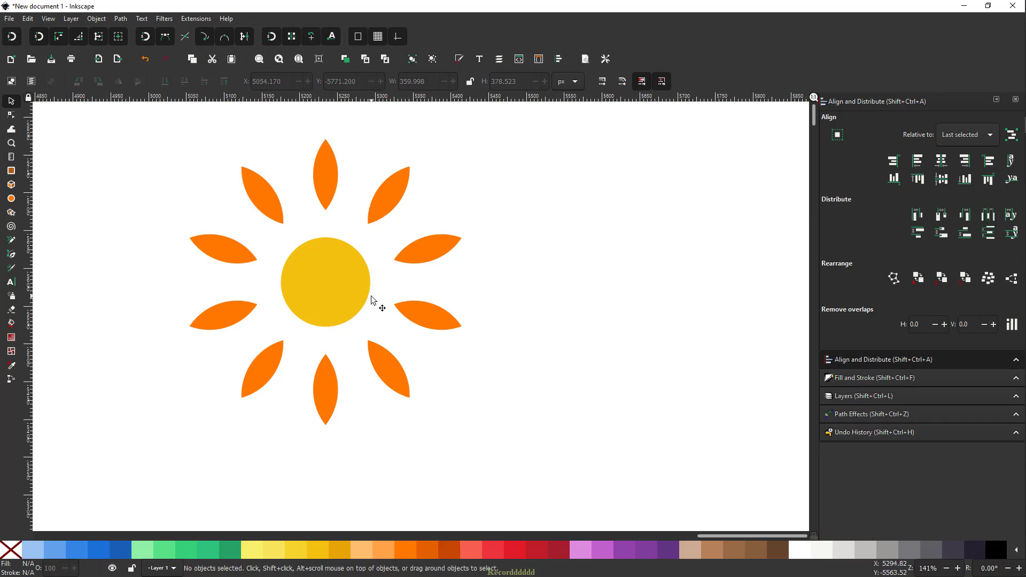
- Open the Transform dialog and place it clear of the petal pattern
{"action": "left_click", "coordinate": [97, 18]}
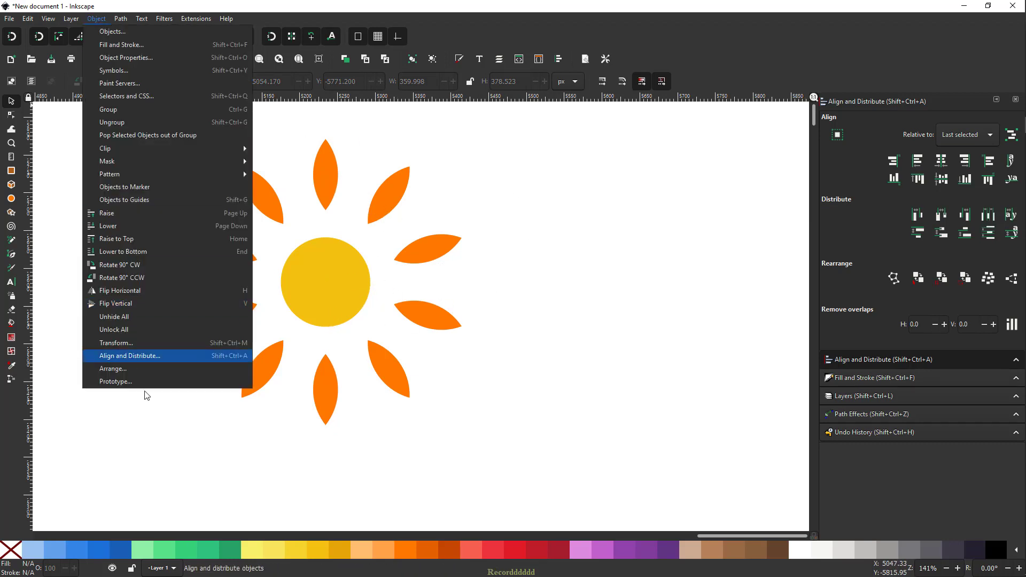
{"action": "left_click", "coordinate": [130, 342]}
{"action": "left_click_drag", "start_coordinate": [880, 8], "coordinate": [766, 81]}
- Duplicate the yellow circle with its topmost petal and place the copies on the empty canvas beside the ten-petal pattern
{"action": "scroll", "coordinate": [315, 254], "scroll_direction": "right", "scroll_amount": 6}
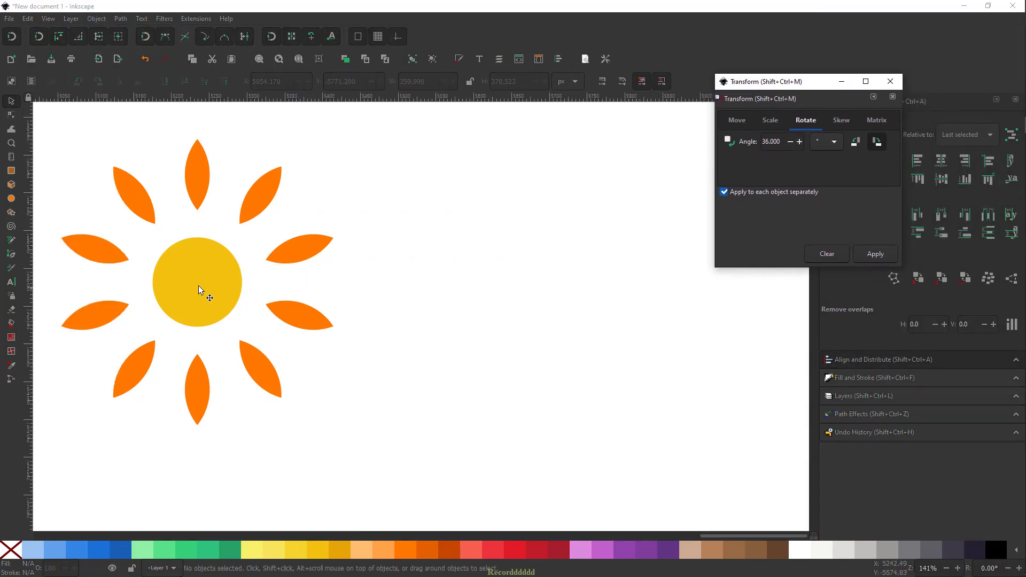
{"action": "left_click", "coordinate": [198, 285]}
{"action": "left_click", "coordinate": [201, 172], "text": "shift"}
{"action": "key", "text": "ctrl+d"}
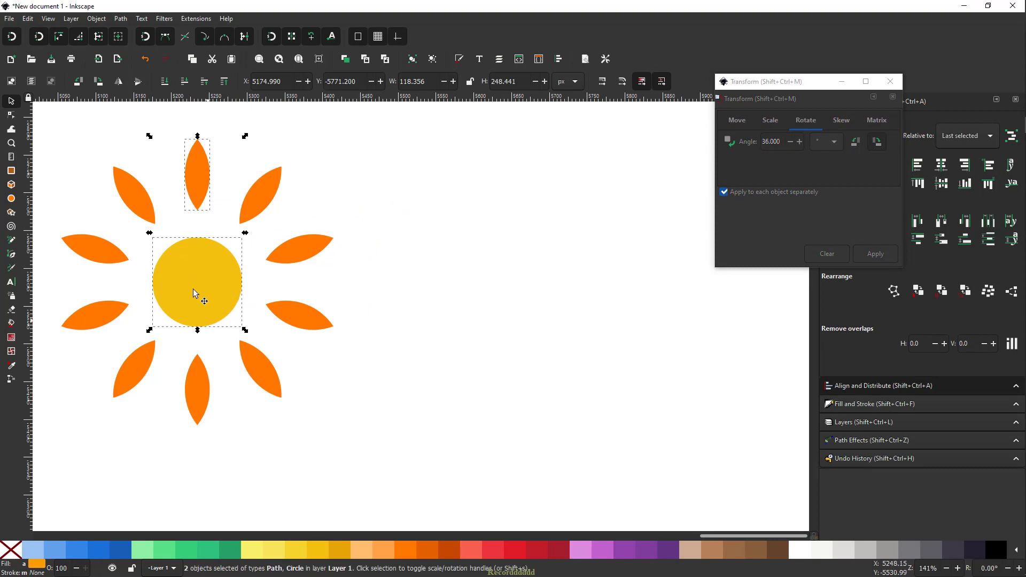
{"action": "left_click_drag", "start_coordinate": [200, 293], "coordinate": [631, 293]}
{"action": "scroll", "coordinate": [354, 290], "scroll_direction": "right", "scroll_amount": 12}
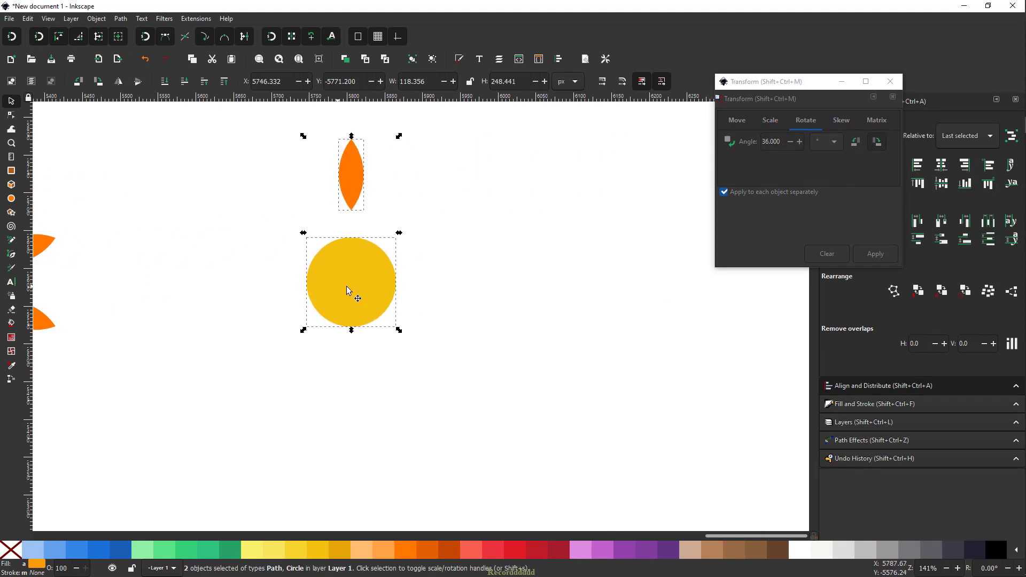
{"action": "left_click_drag", "start_coordinate": [348, 291], "coordinate": [436, 300]}
{"action": "scroll", "coordinate": [427, 310], "scroll_direction": "right", "scroll_amount": 2}
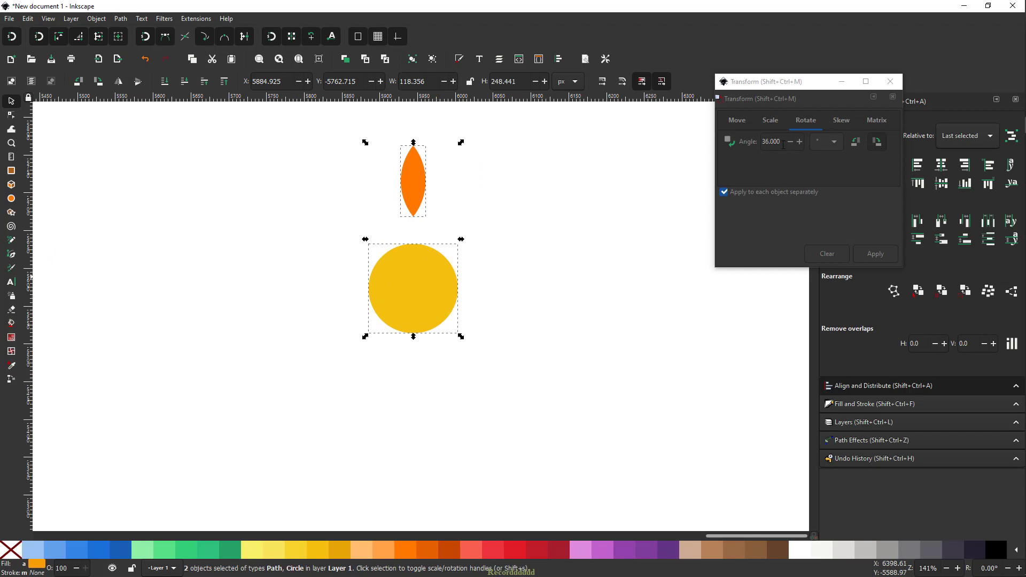
{"action": "triple_click", "coordinate": [783, 144]}
{"action": "type", "text": "3"}
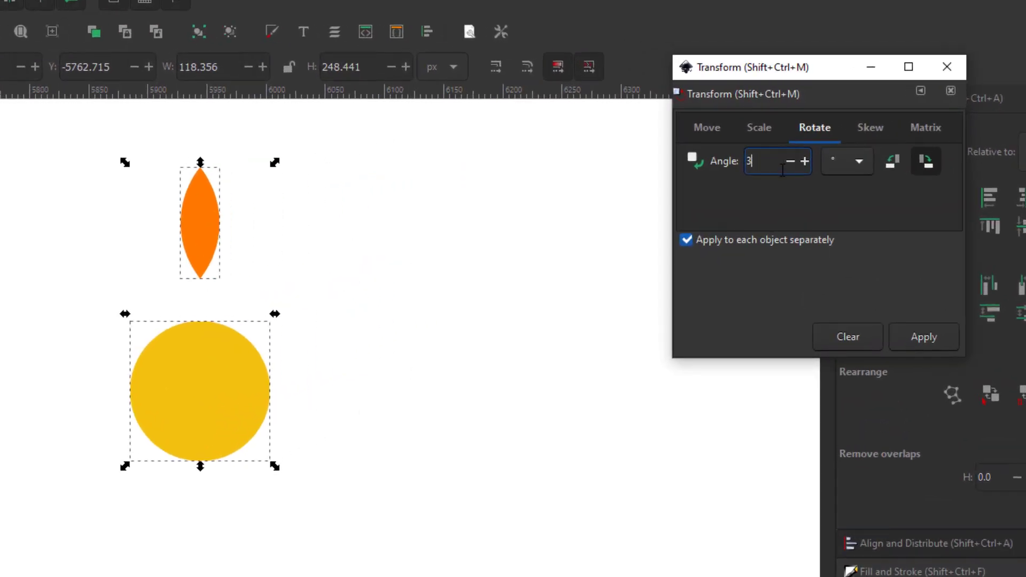
{"action": "key", "text": "BackSpace"}
{"action": "type", "text": "360/"}
- Select only the petal above the copied circle and set its rotation angle to 360/17 degrees
{"action": "left_click", "coordinate": [177, 190]}
{"action": "left_click", "coordinate": [204, 228]}
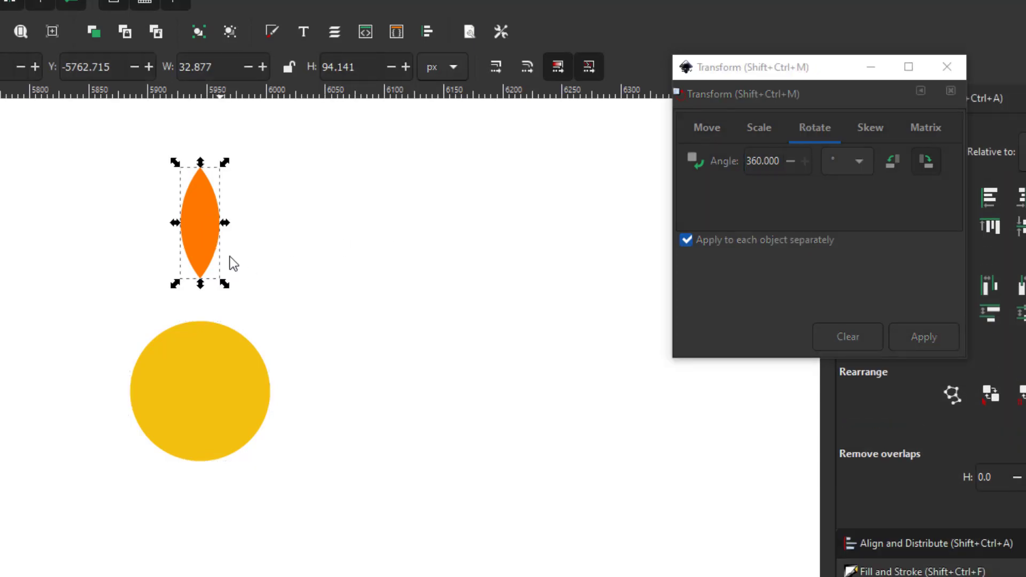
{"action": "left_click", "coordinate": [790, 163]}
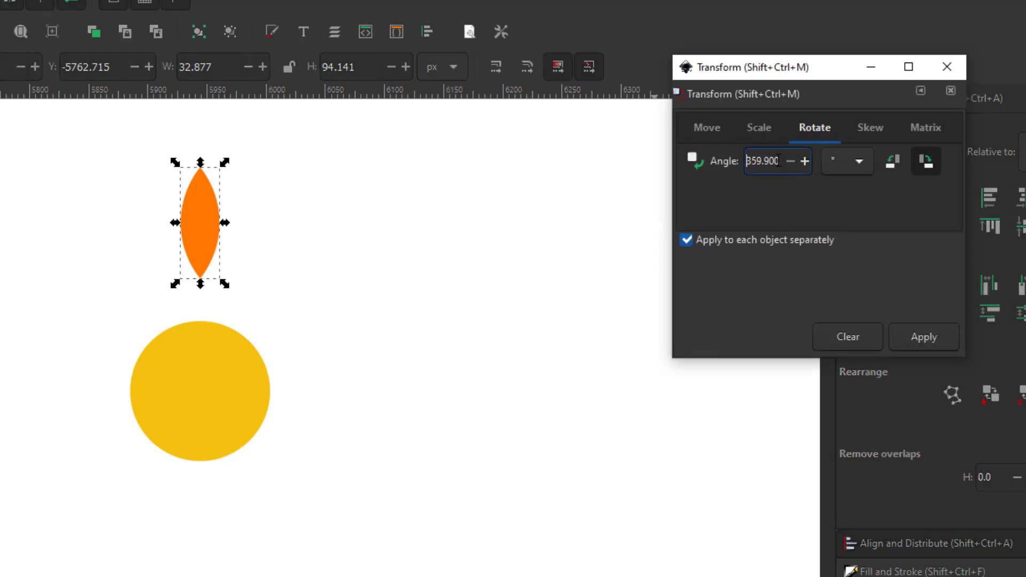
{"action": "double_click", "coordinate": [778, 162]}
{"action": "key", "text": "BackSpace"}
{"action": "type", "text": "360/17"}
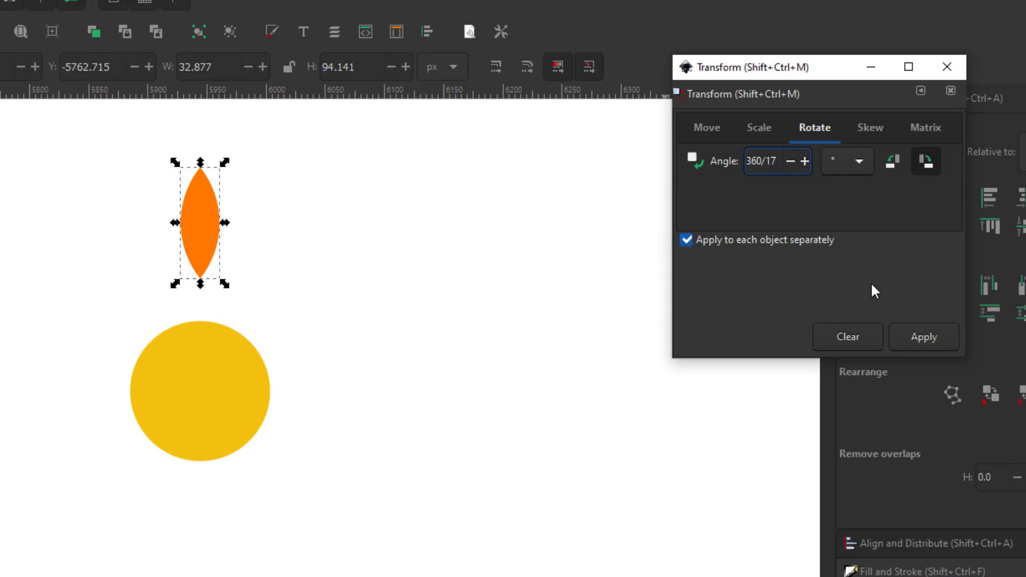
{"action": "key", "text": "Return"}
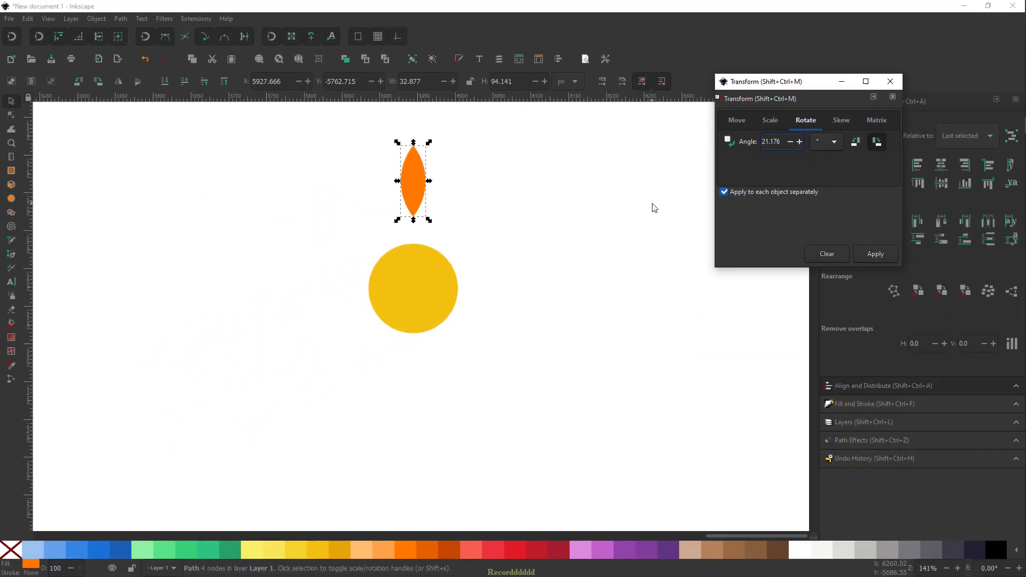
- Add sixteen petal copies around the copied yellow circle, each rotated a further 360/17 degrees clockwise
{"action": "left_click", "coordinate": [874, 255]}
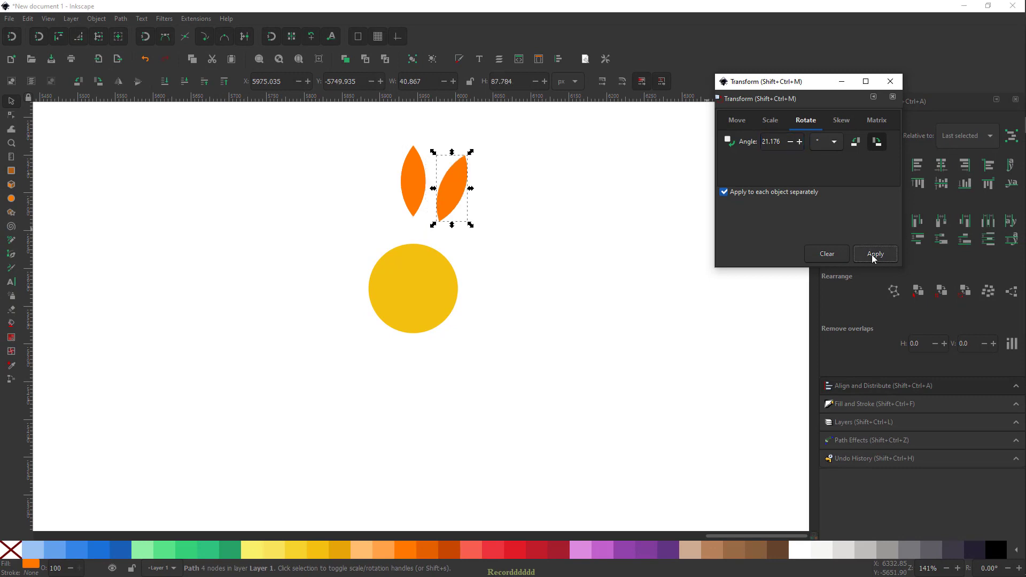
{"action": "left_click", "coordinate": [872, 255]}
{"action": "left_click", "coordinate": [872, 255]}
{"action": "left_click", "coordinate": [872, 255]}
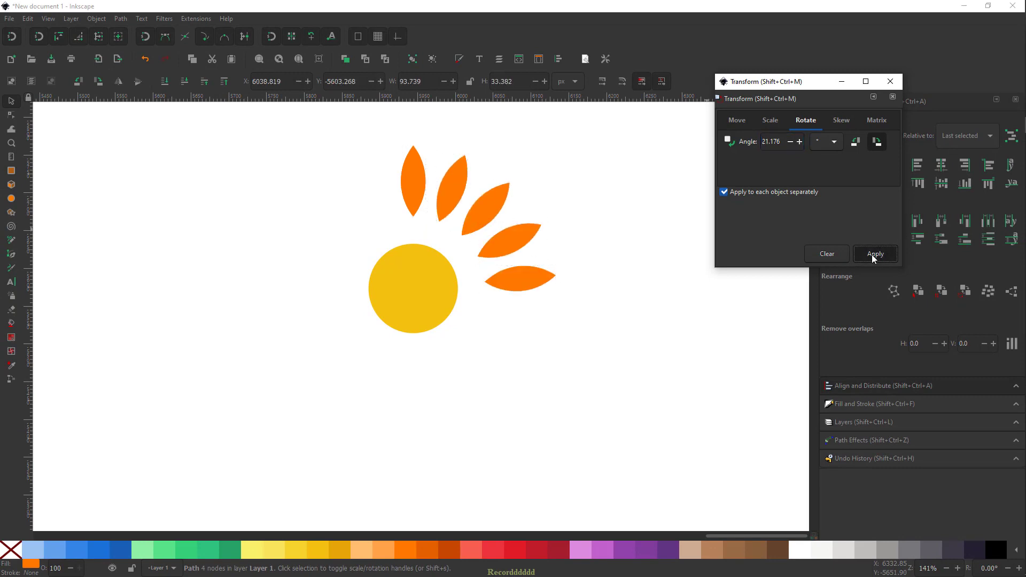
{"action": "left_click", "coordinate": [872, 255]}
{"action": "left_click", "coordinate": [872, 255]}
{"action": "left_click", "coordinate": [872, 255]}
{"action": "left_click", "coordinate": [872, 255]}
{"action": "left_click", "coordinate": [871, 254]}
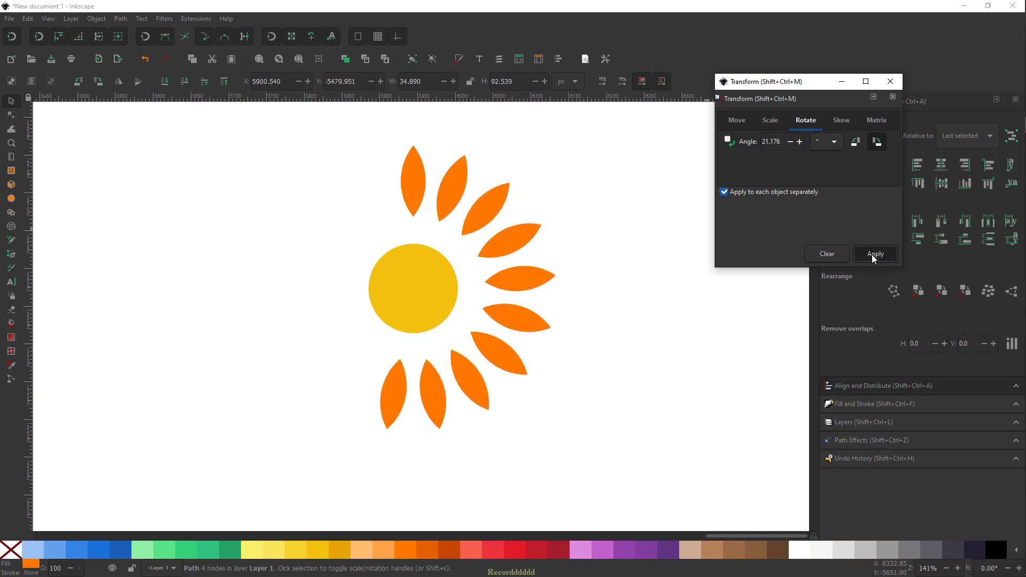
{"action": "left_click", "coordinate": [872, 255]}
{"action": "left_click", "coordinate": [872, 255]}
{"action": "left_click", "coordinate": [872, 255]}
{"action": "left_click", "coordinate": [872, 255]}
{"action": "left_click", "coordinate": [872, 255]}
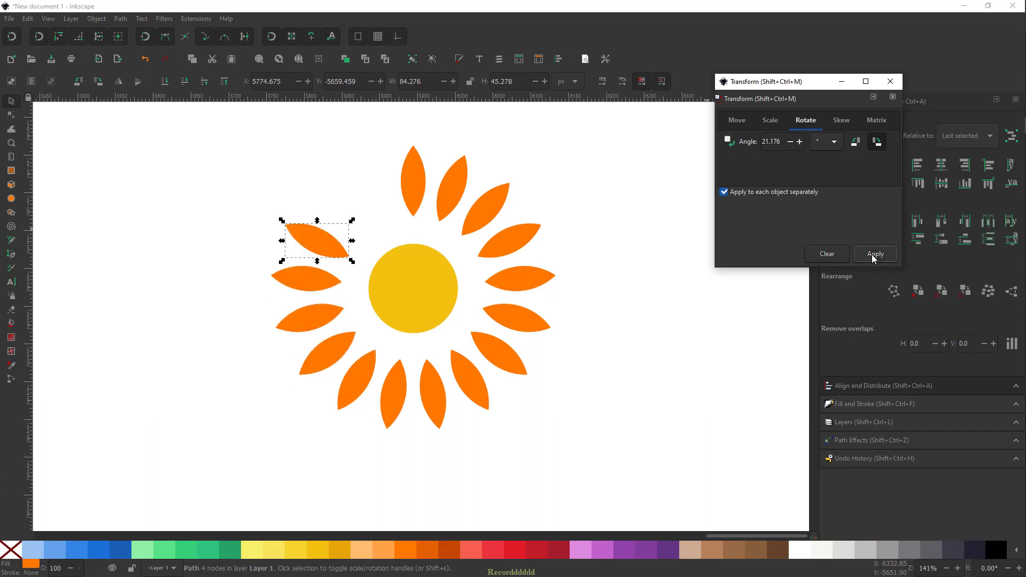
{"action": "left_click", "coordinate": [871, 255]}
{"action": "left_click", "coordinate": [872, 255]}
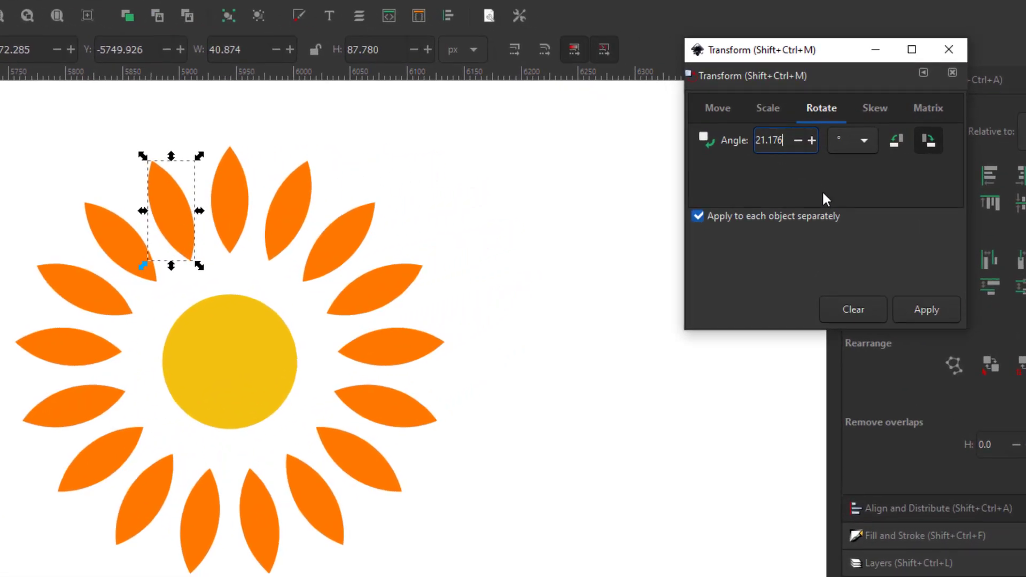
- Check the rotation angle by multiplying its value by 17, and clear the angle field
{"action": "type", "text": "*17"}
{"action": "key", "text": "Return"}
{"action": "left_click_drag", "start_coordinate": [787, 140], "coordinate": [719, 148]}
{"action": "key", "text": "BackSpace"}
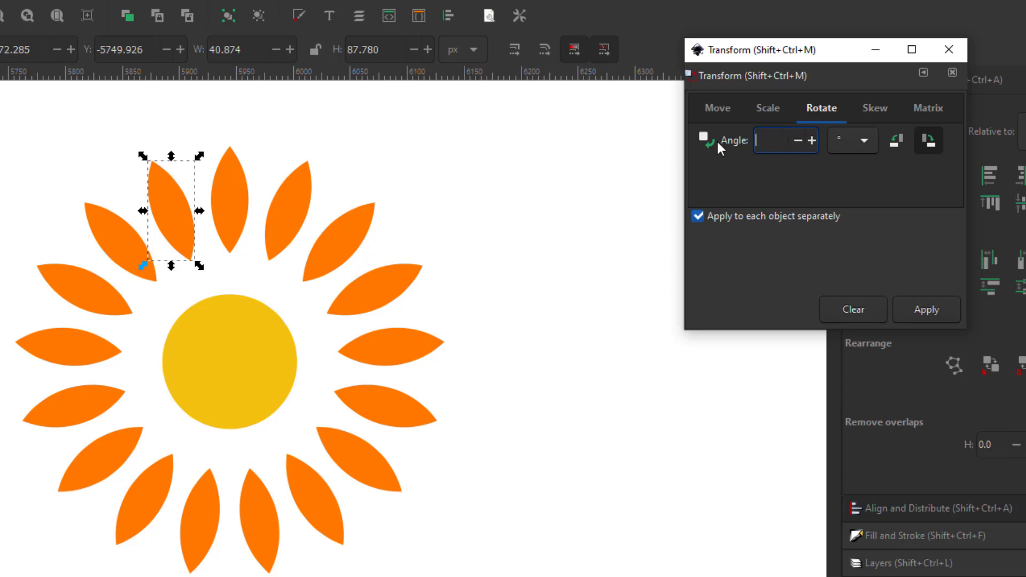